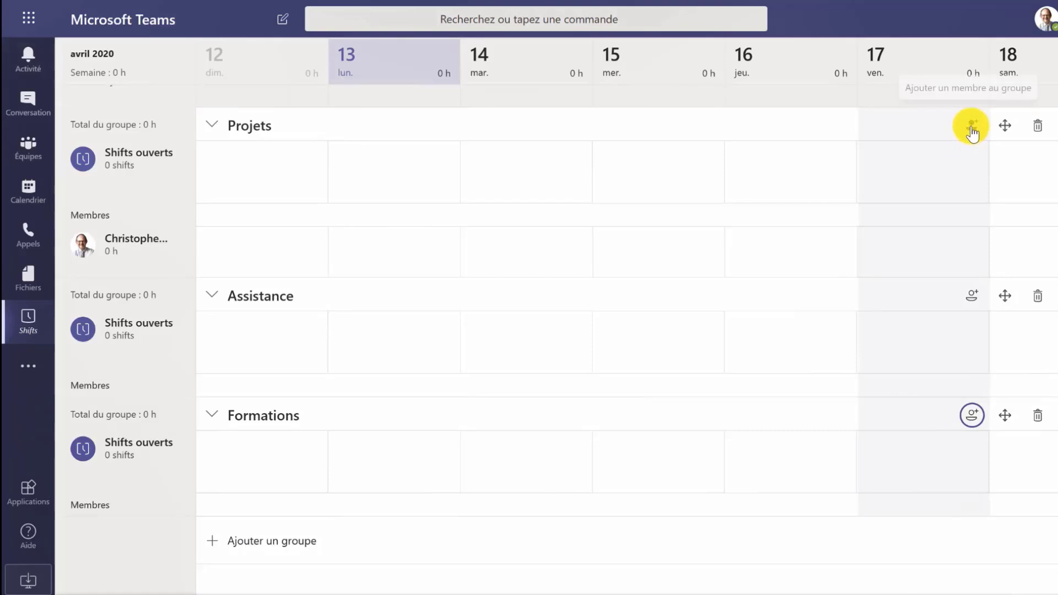
- Add the first three suggested team members to the Projets group
click(972, 125)
click(581, 224)
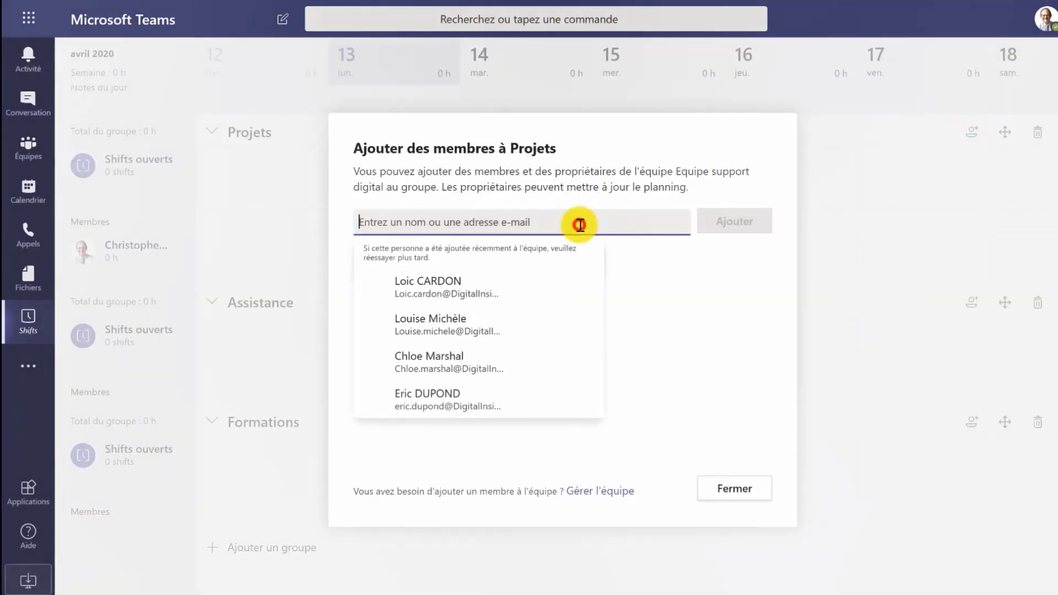
click(474, 284)
click(719, 223)
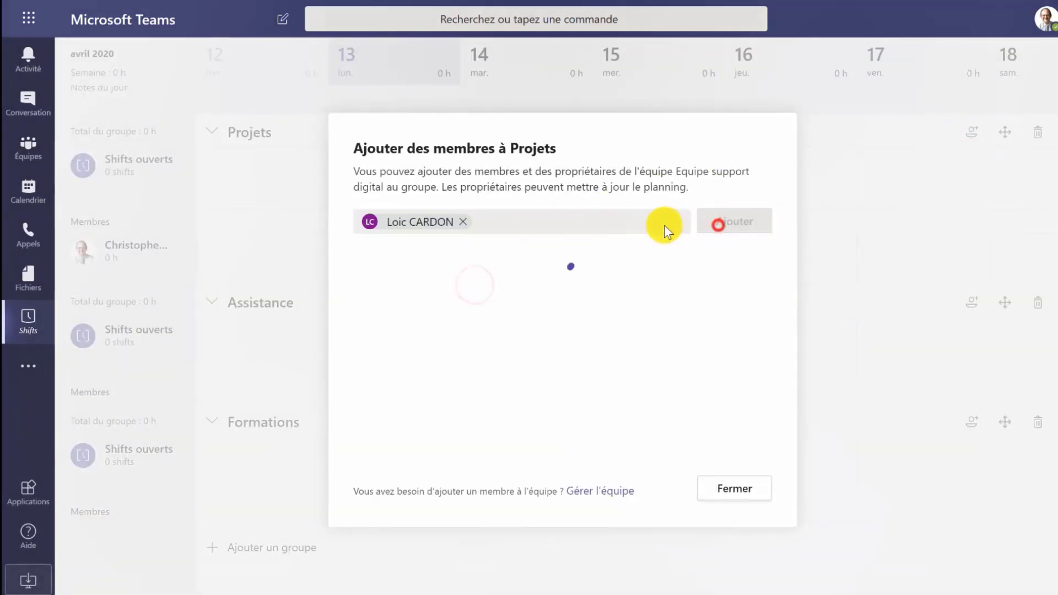
click(569, 221)
click(441, 293)
click(735, 223)
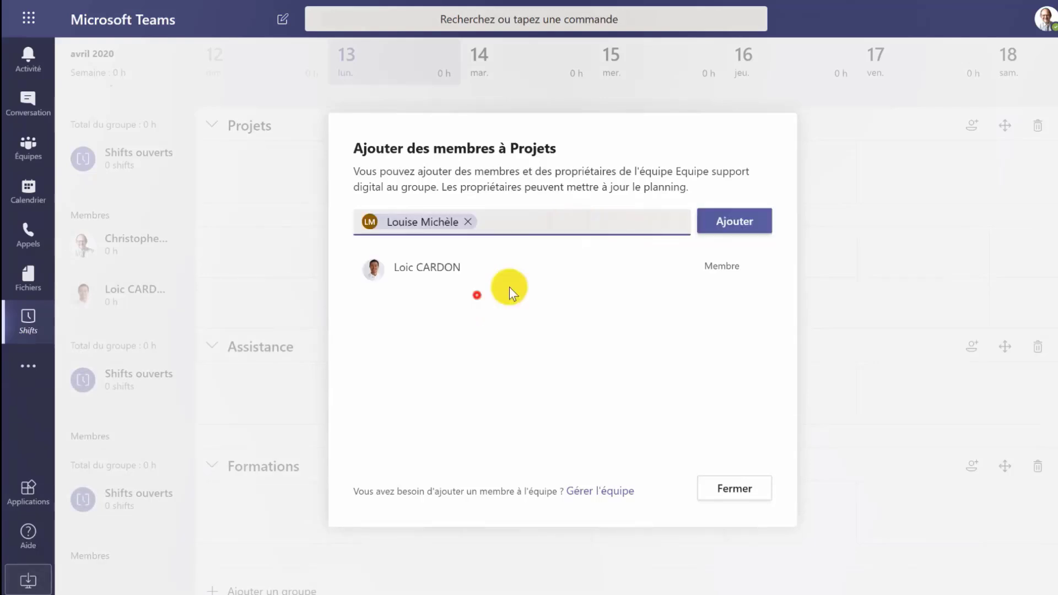
click(567, 222)
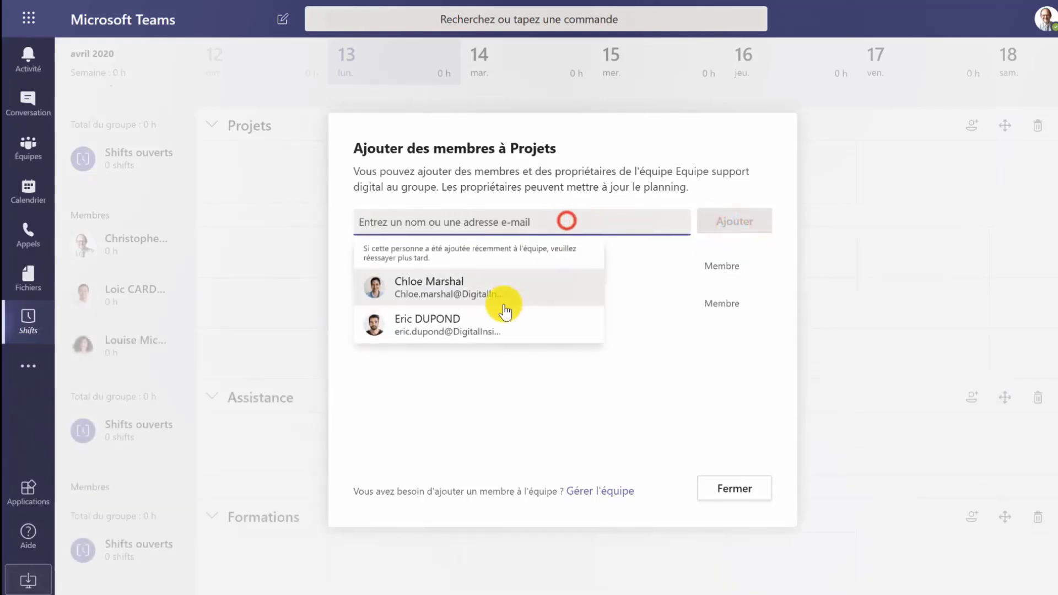
click(499, 288)
click(716, 226)
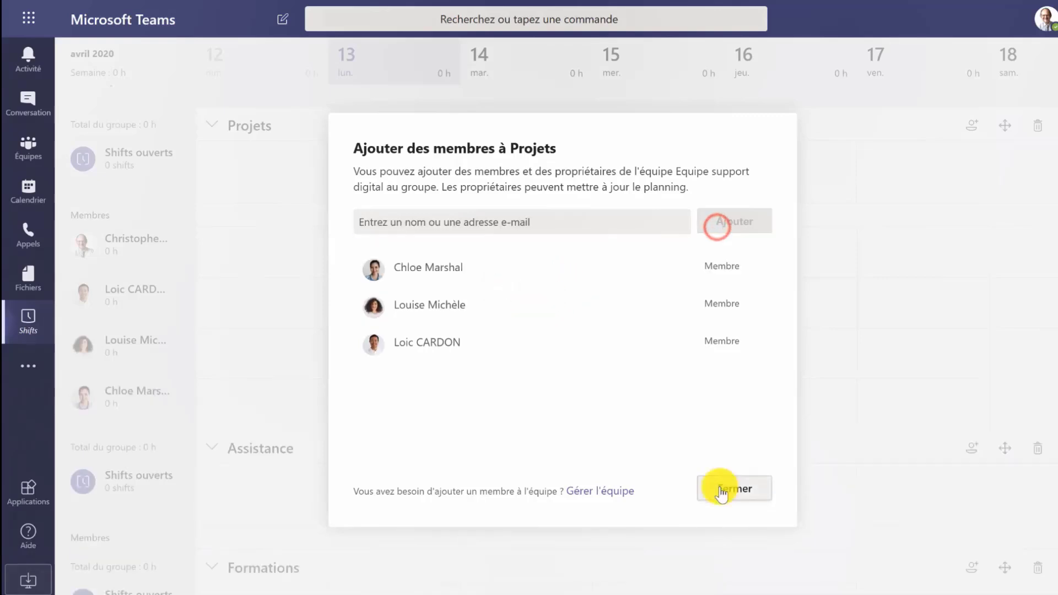
click(720, 488)
- Add three team members to the Assistance group and finish the member selection
click(972, 449)
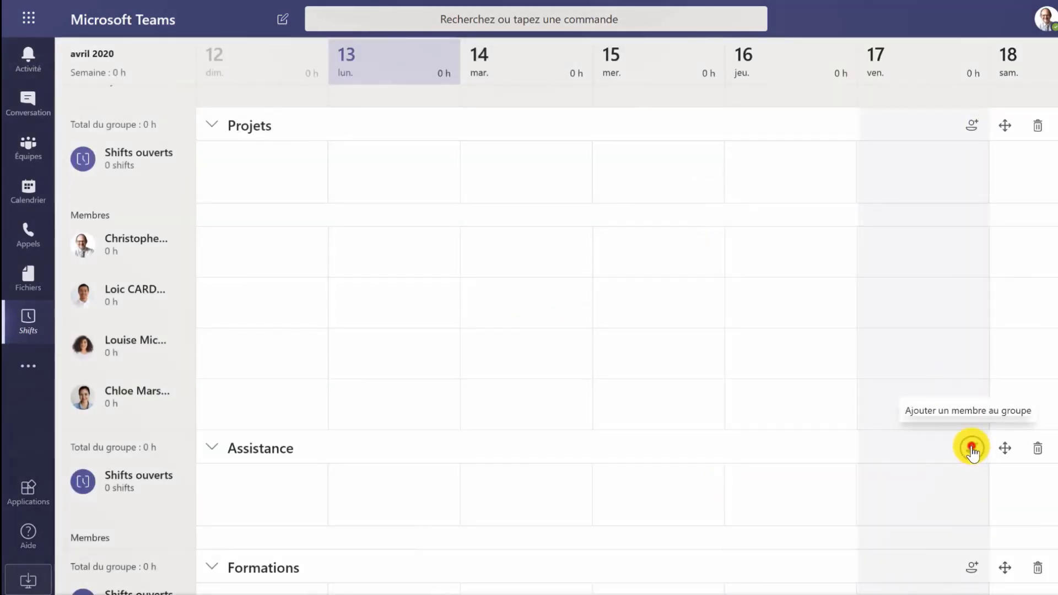
click(517, 218)
click(435, 278)
click(722, 226)
click(656, 221)
click(501, 319)
click(722, 220)
click(566, 221)
click(503, 289)
click(736, 223)
click(599, 220)
click(529, 330)
click(728, 480)
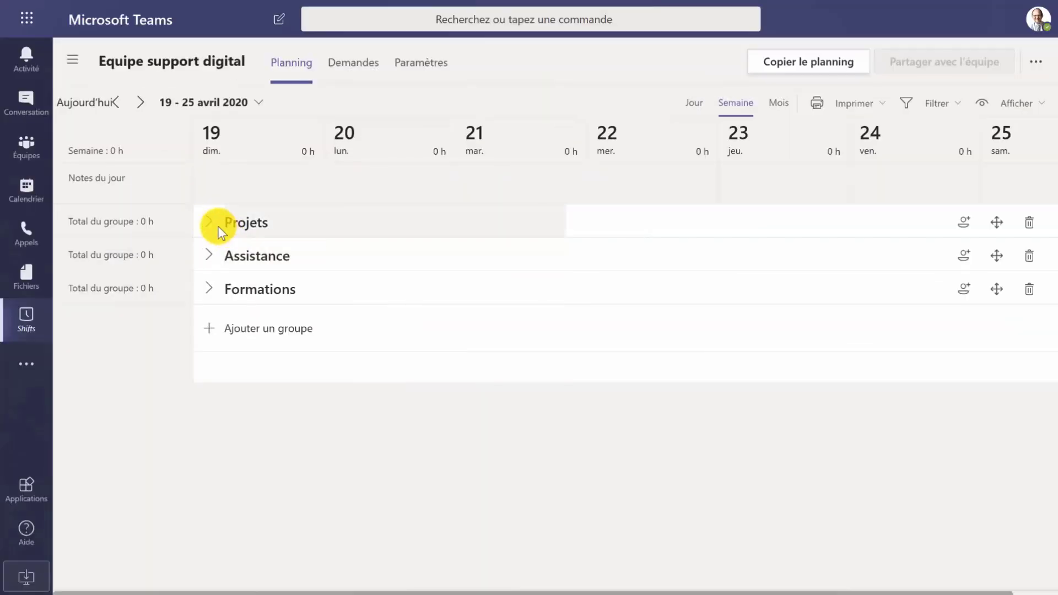
- Start a new shift in the Projets group for the second member on 20 April, with the note "Projet Apollo"
click(208, 223)
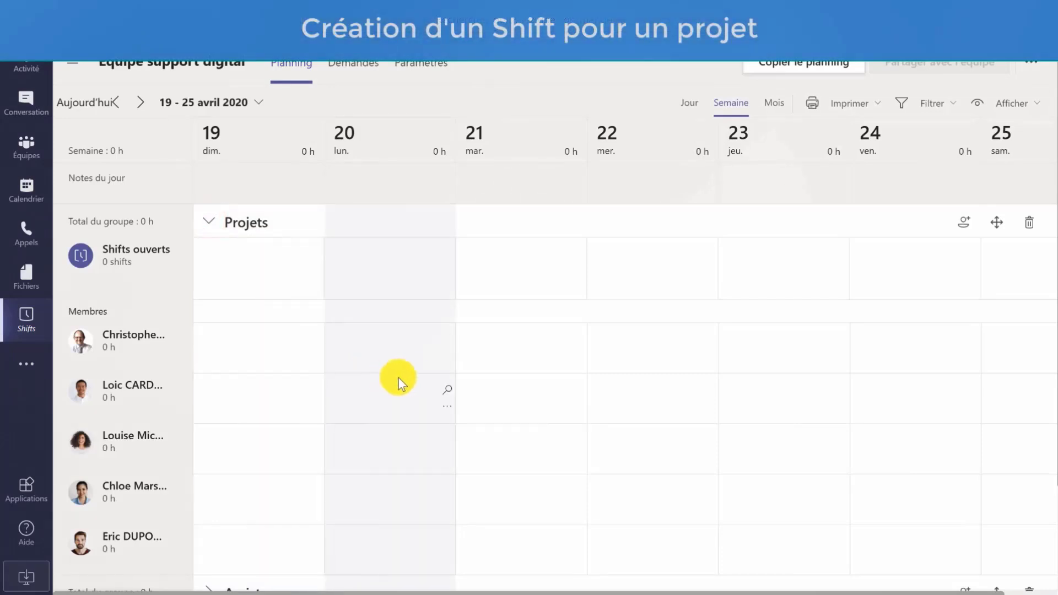
right_click(445, 412)
click(385, 439)
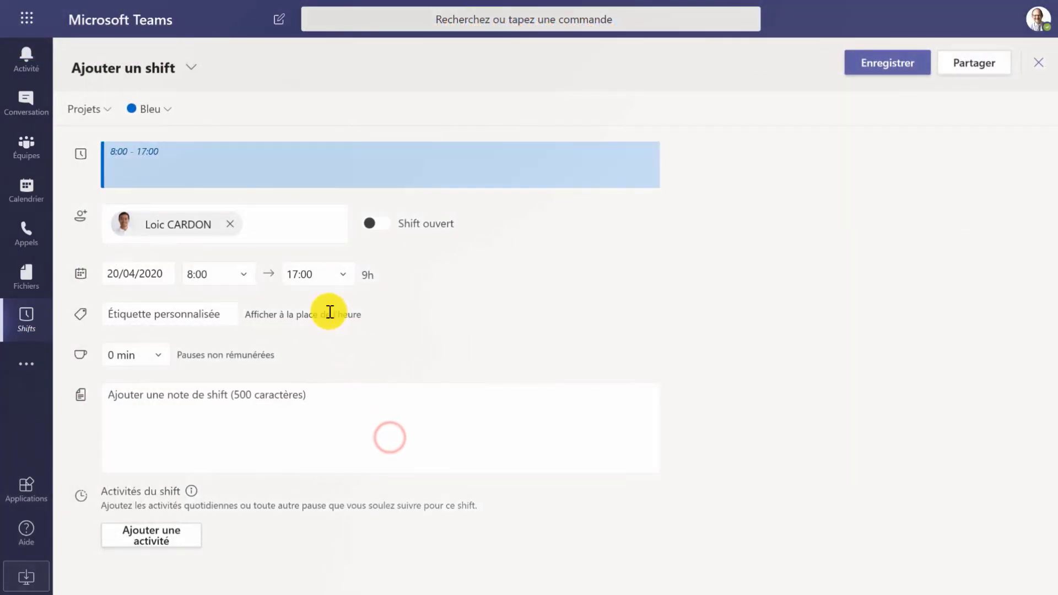
click(261, 408)
text(Proje)
click(315, 299)
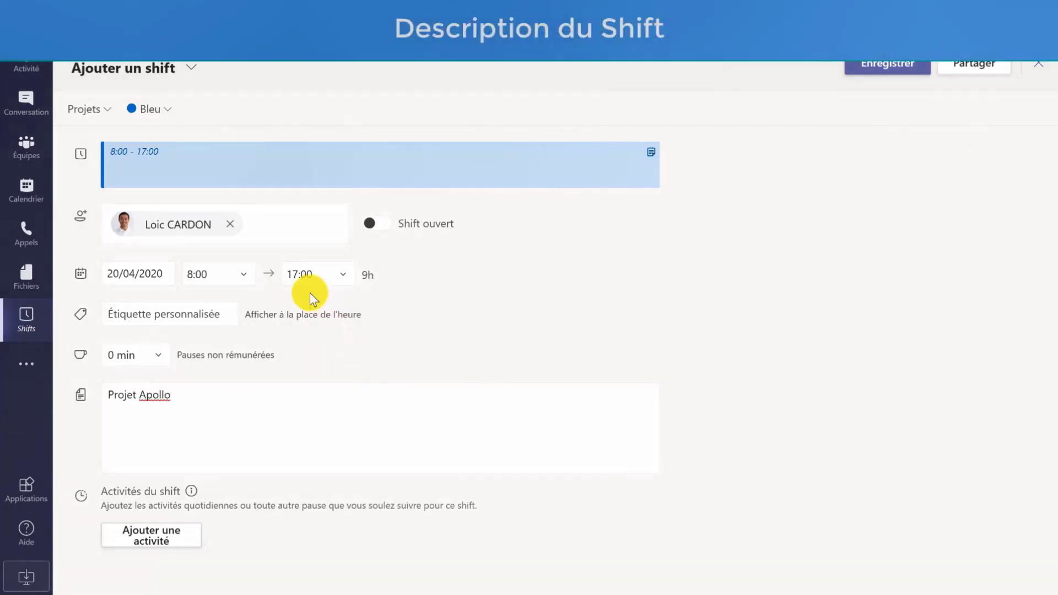
- Set the new shift's start time to 9:00
click(244, 281)
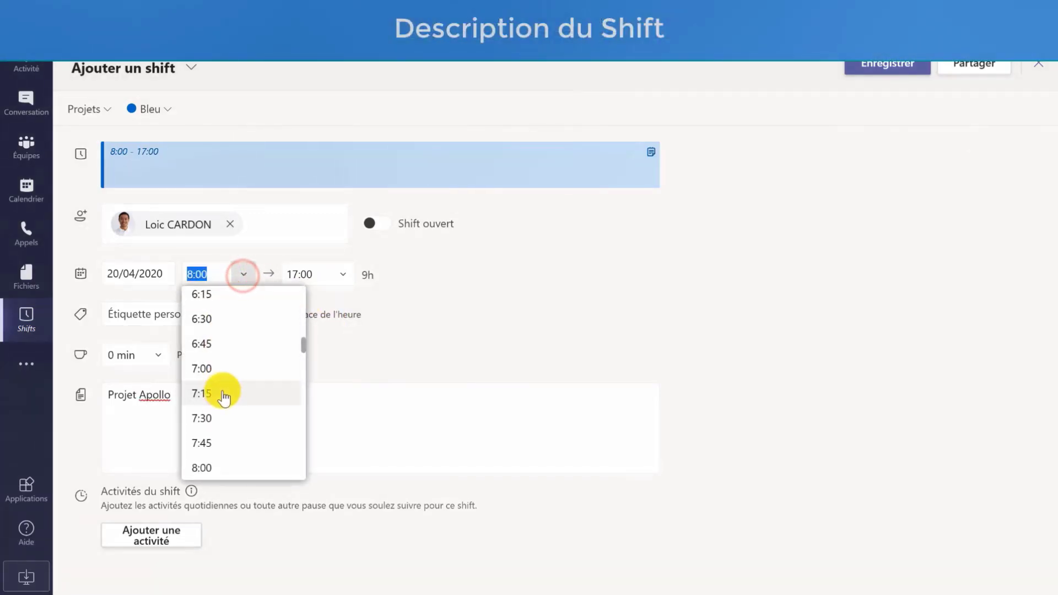
scroll(212, 456, down, 1)
scroll(215, 441, down, 2)
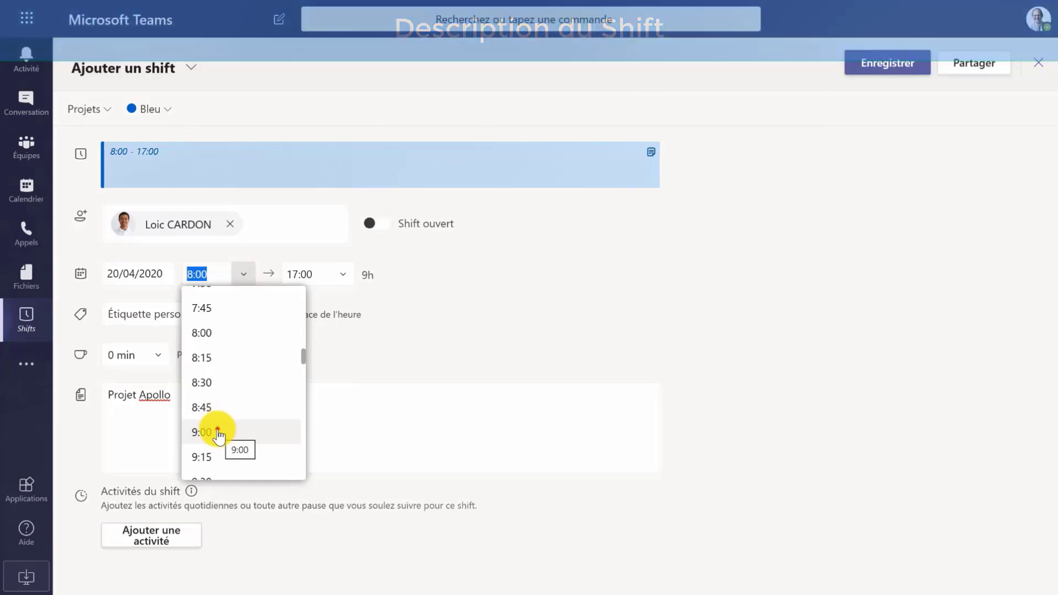
click(217, 429)
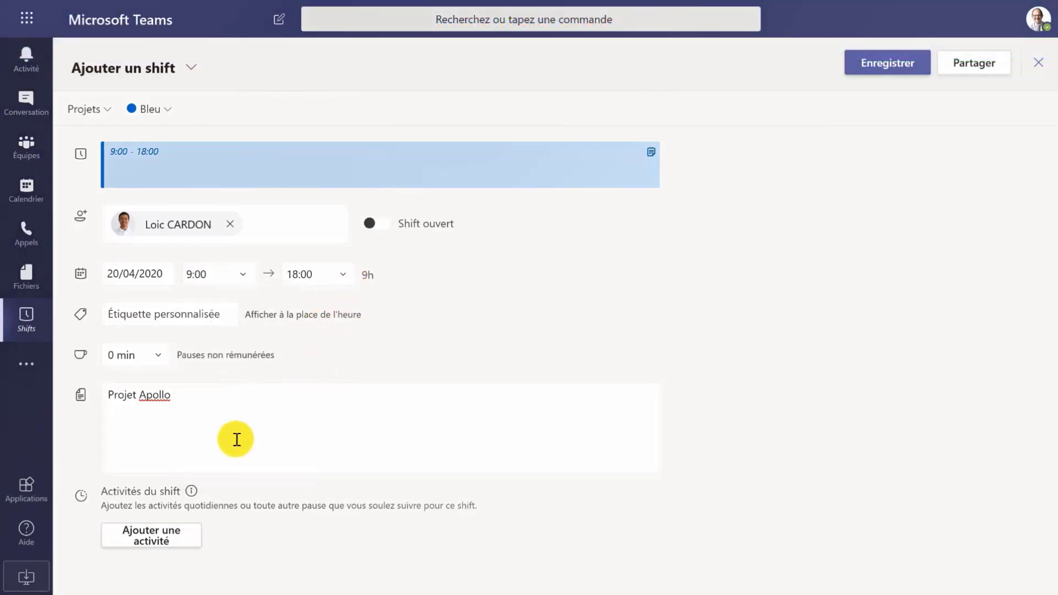
- Add the shift activities "Brieffing" from 9:00 to 9:15 and "Développement" from 9:15 to 12:30
click(166, 539)
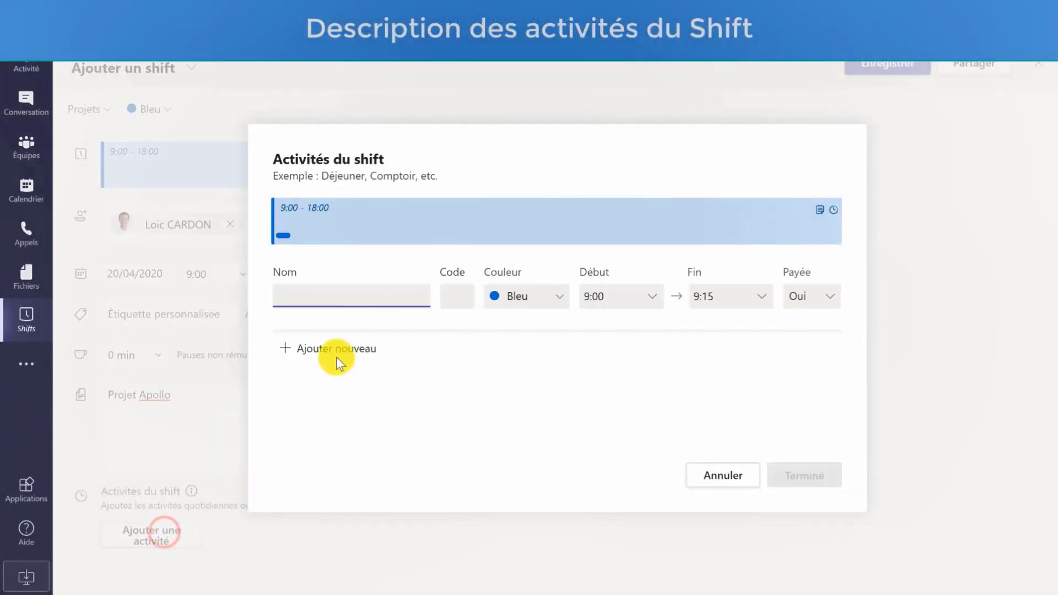
text(Brieffing)
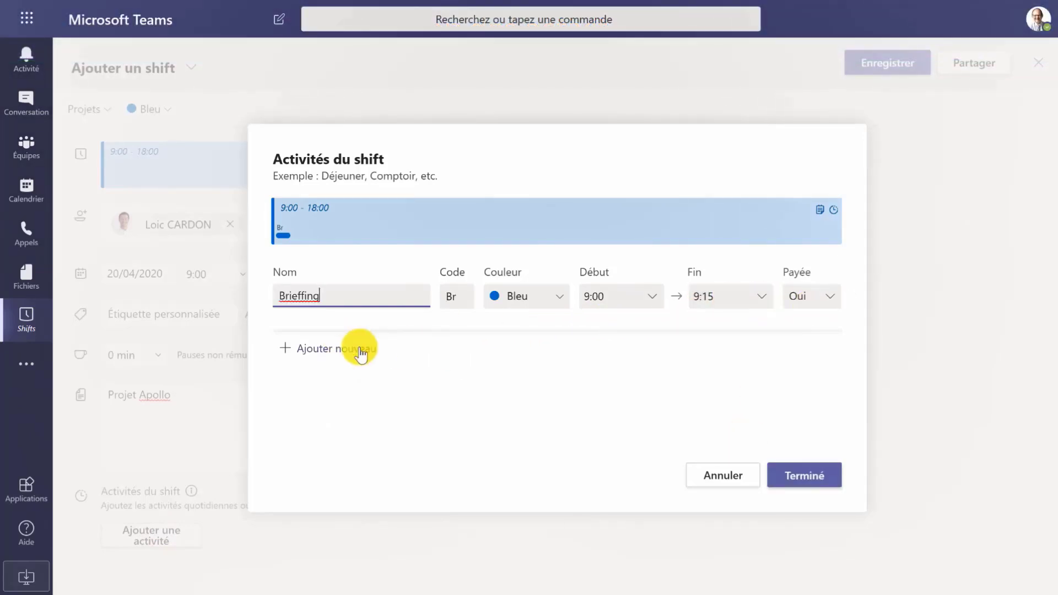
click(374, 351)
click(343, 342)
text(Développement)
click(762, 335)
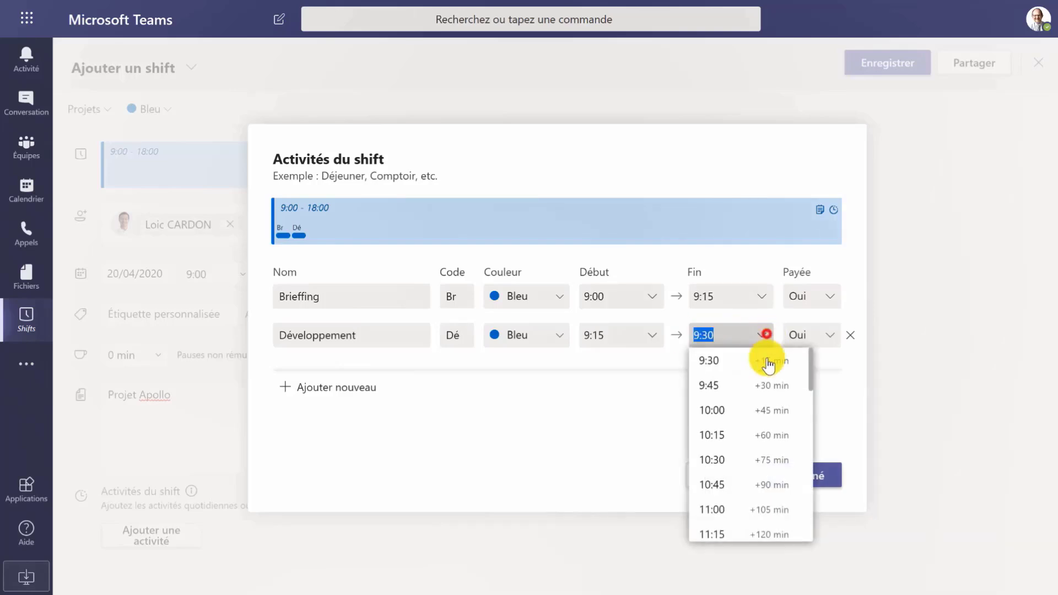
scroll(720, 496, down, 3)
click(719, 531)
- Add the activities "Pause déjeuner" from 12:30 to 13:30 and "Développement" from 13:30 to 17:30
click(343, 391)
text(Pause déjeuner)
click(762, 374)
click(735, 483)
click(346, 426)
text(Développement)
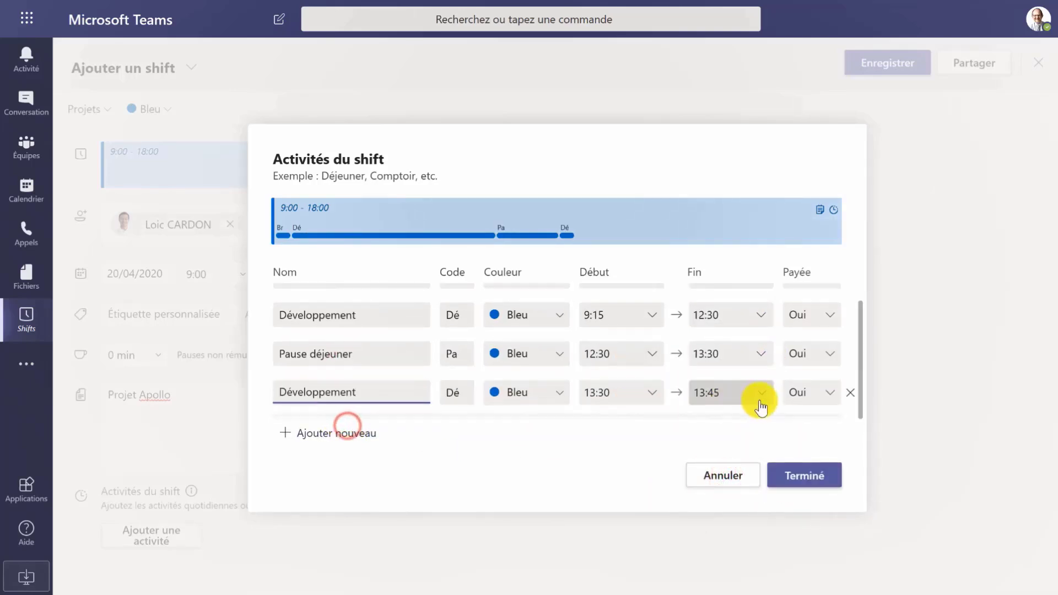
click(762, 392)
click(733, 358)
- Add a "Debrieffing" activity from 17:30 to 18:00, accept the activities and save the shift
click(336, 432)
text(Debrieffing)
click(754, 393)
click(729, 438)
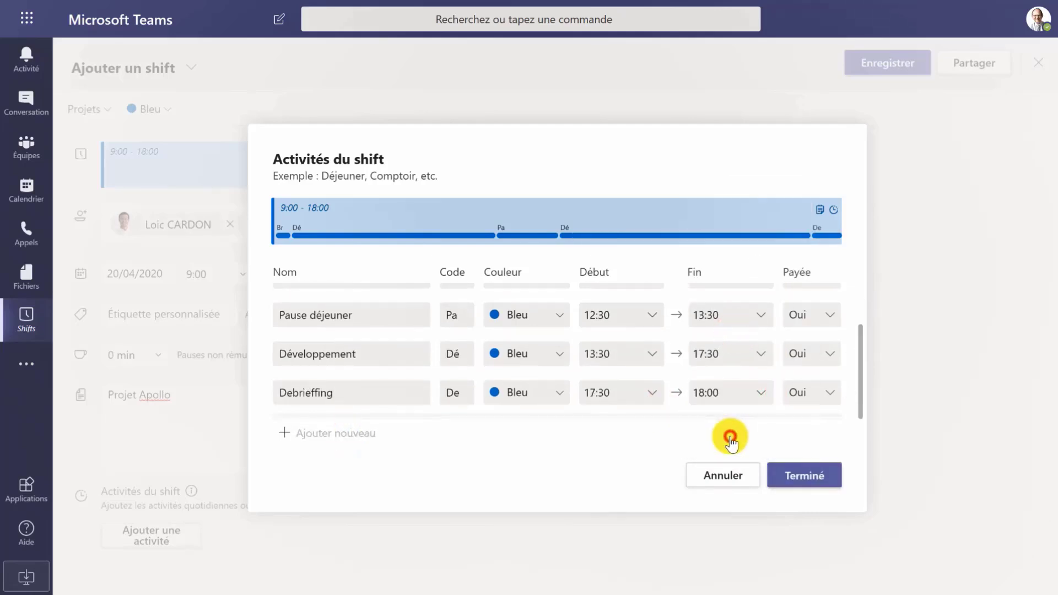
click(799, 481)
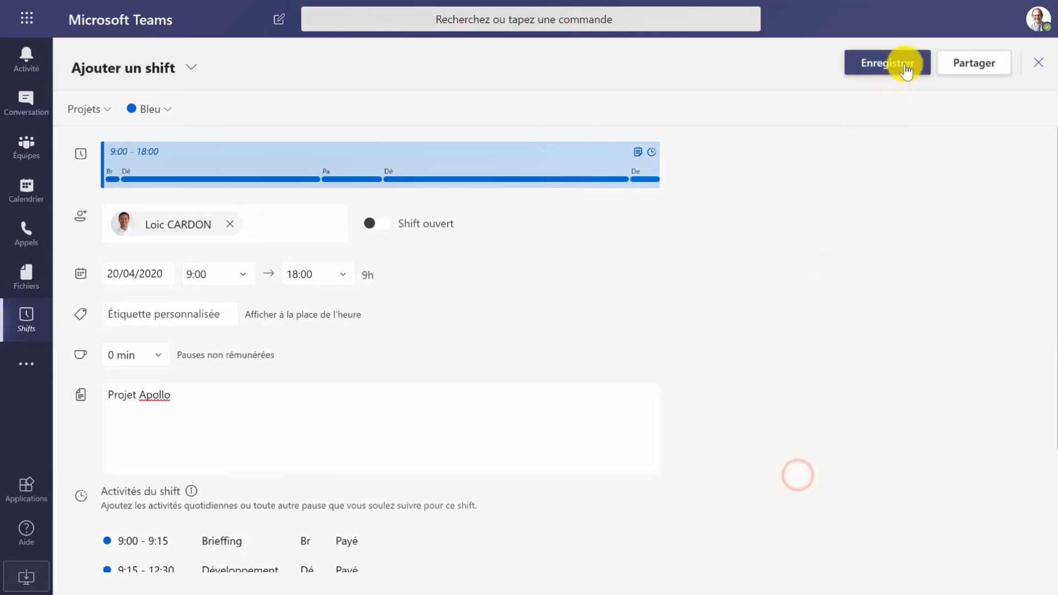
click(906, 69)
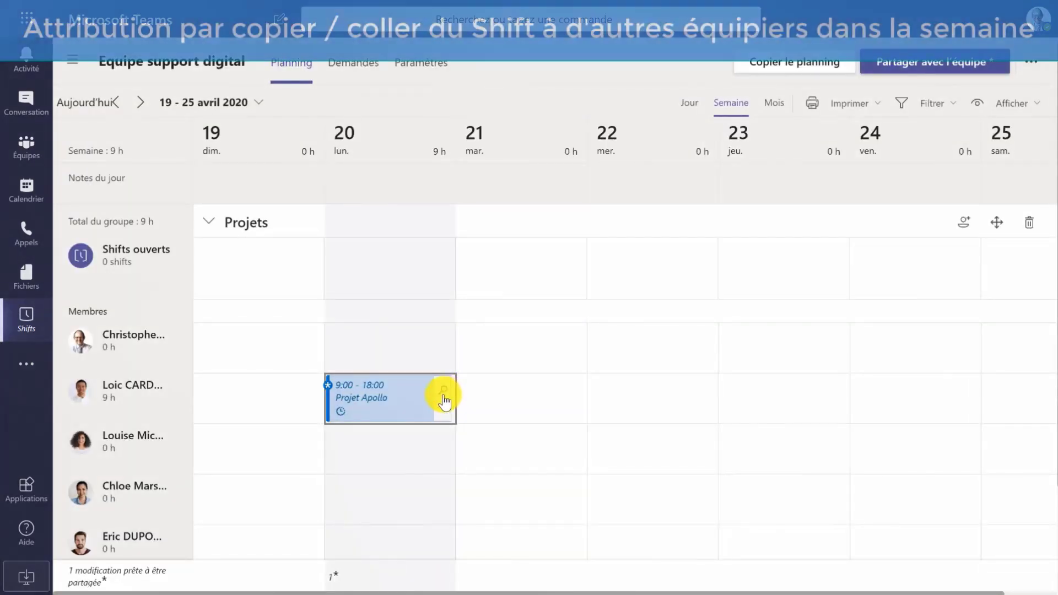
- Copy the Projet Apollo shift and paste it for the fourth Projets member on 20 April
click(444, 410)
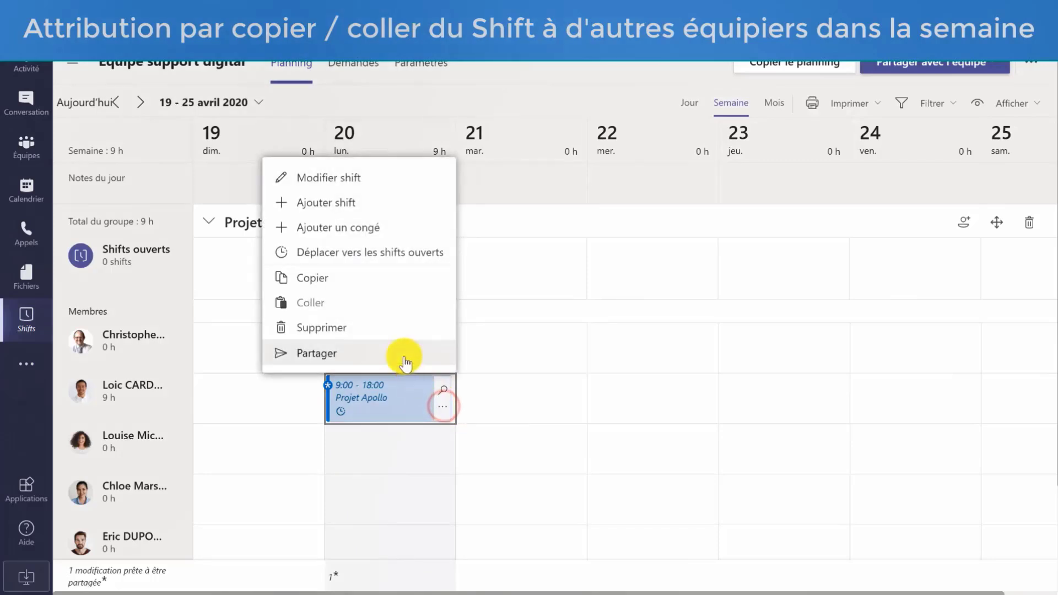
click(349, 283)
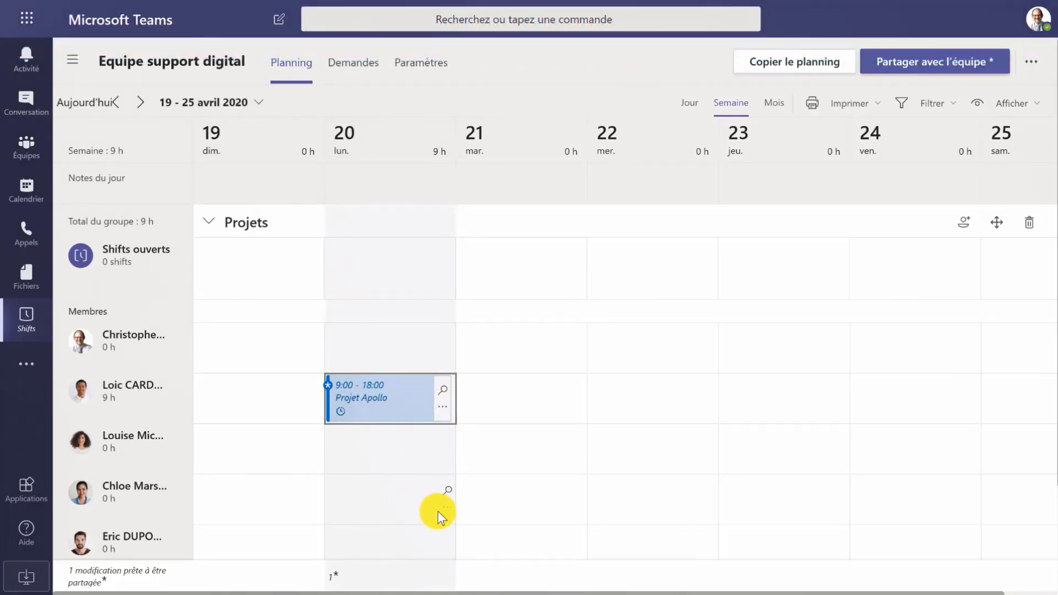
click(449, 507)
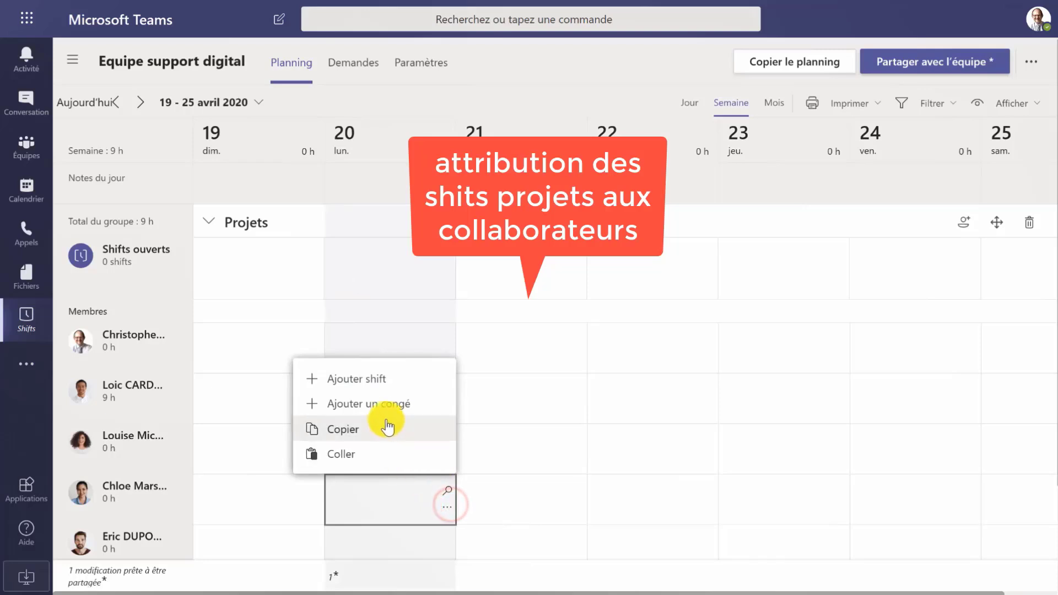
click(366, 455)
- Paste the Projet Apollo shift for the fourth member on 22 and 21 April, and within the Projets group on 23 and 24 April
click(710, 506)
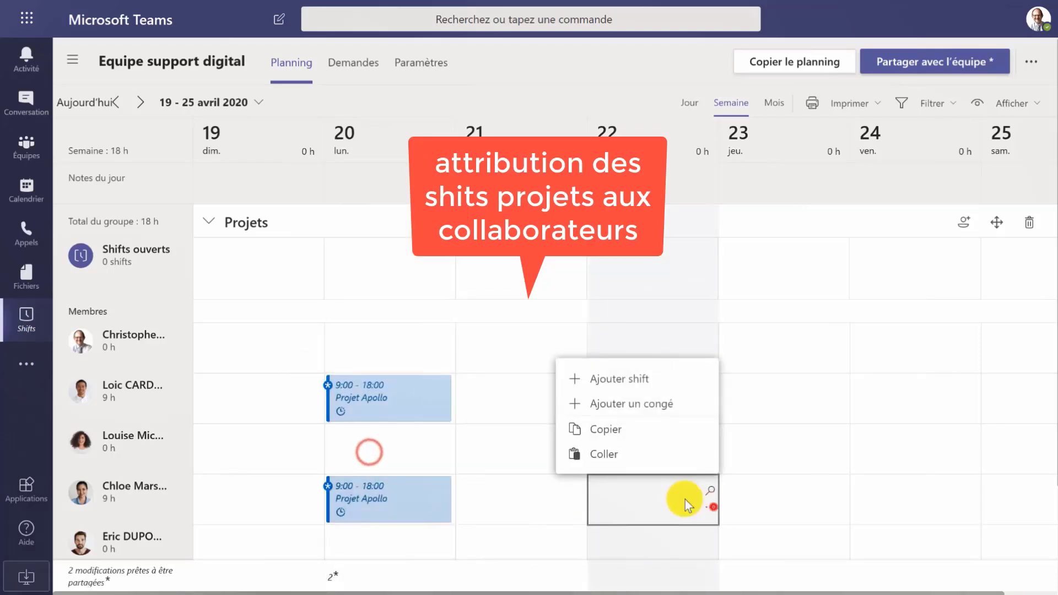
click(642, 449)
click(578, 506)
click(514, 455)
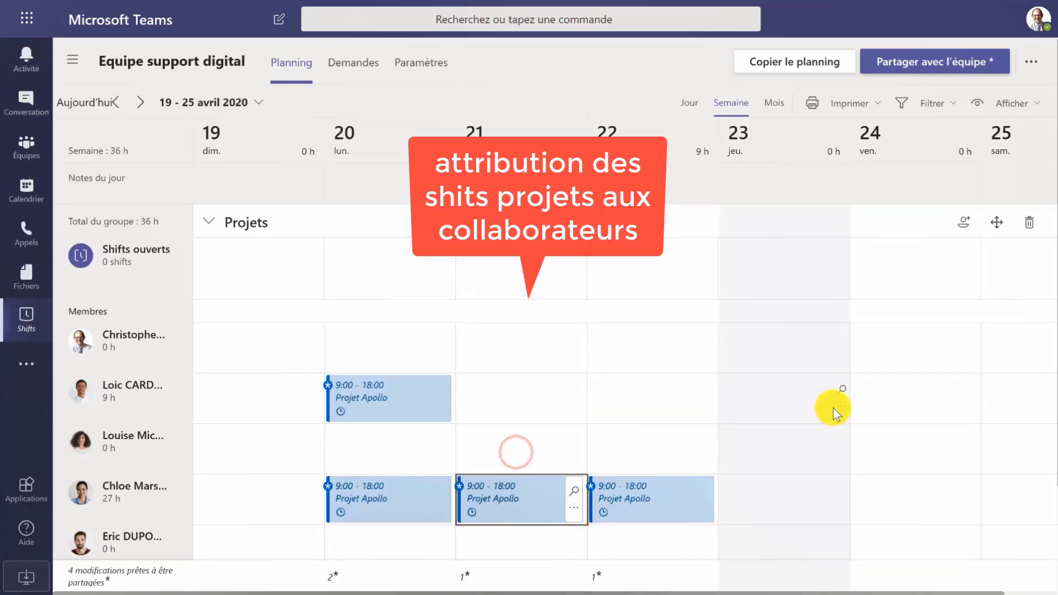
click(842, 407)
click(735, 518)
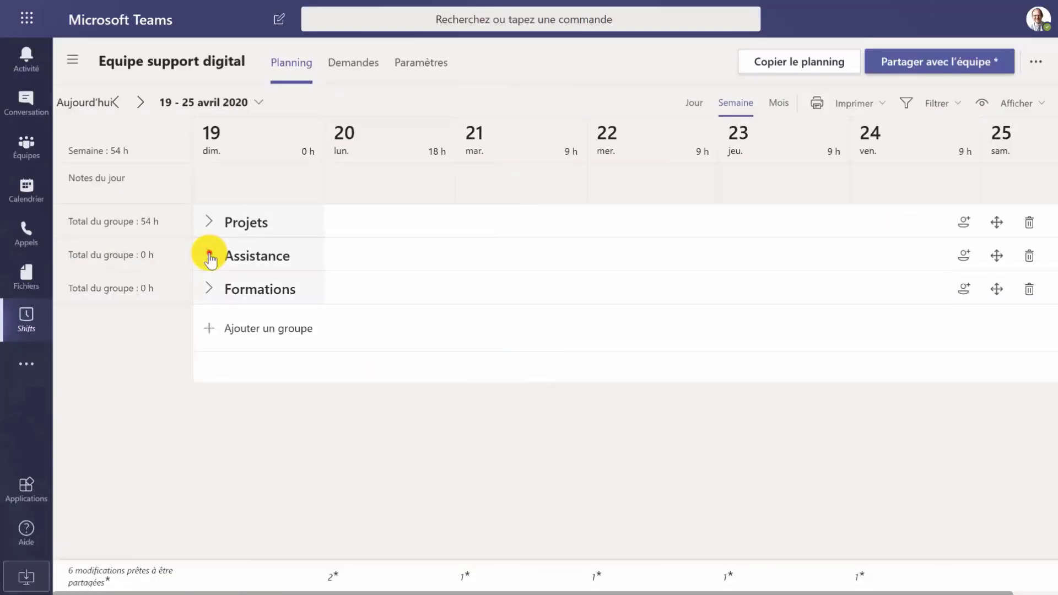
- Create an open Assistance shift on 20 April from 9:00 to 12:30 with the note "Assistance Société BIDULE" and save it
click(209, 255)
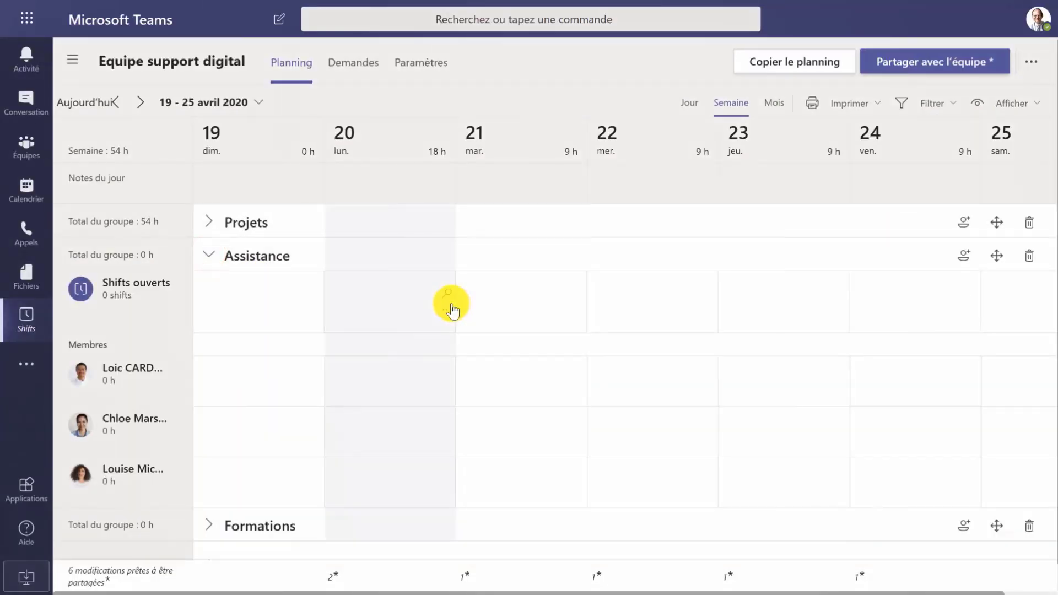
click(444, 315)
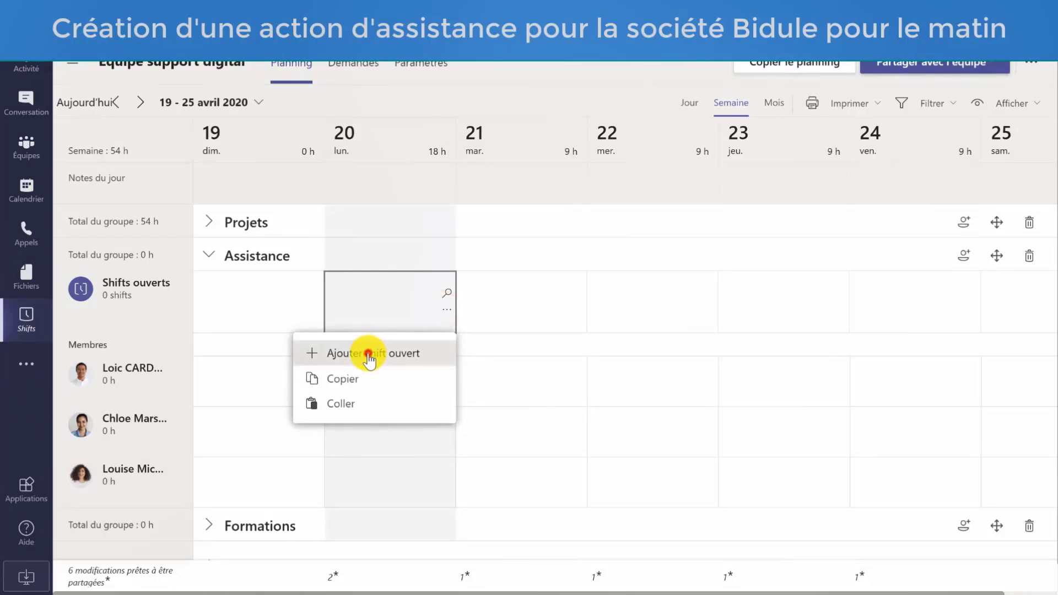
click(367, 353)
click(192, 394)
text(Assistance Société BIDULE)
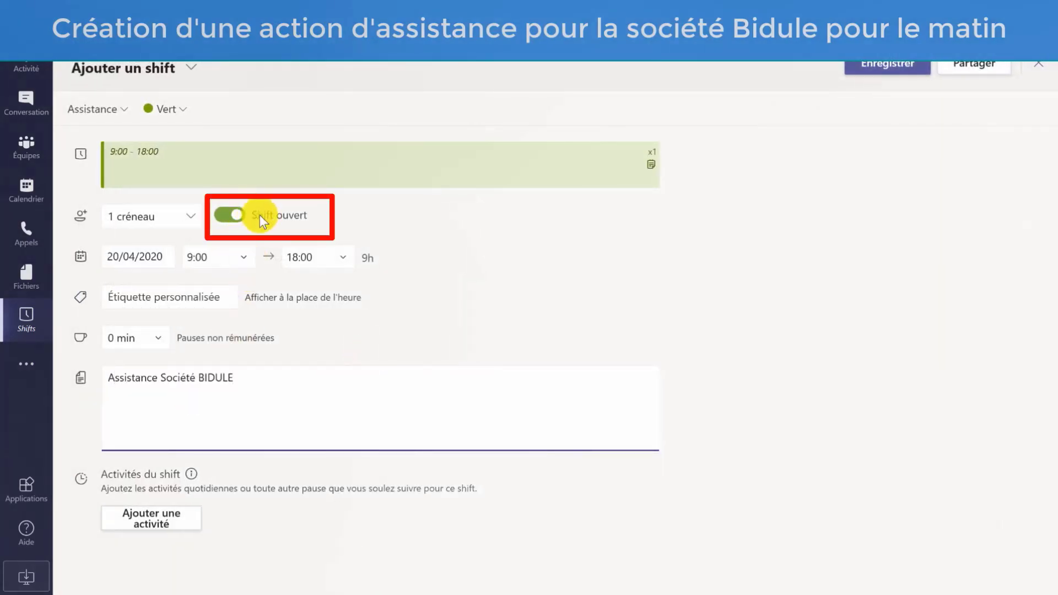
click(293, 256)
click(311, 328)
click(885, 69)
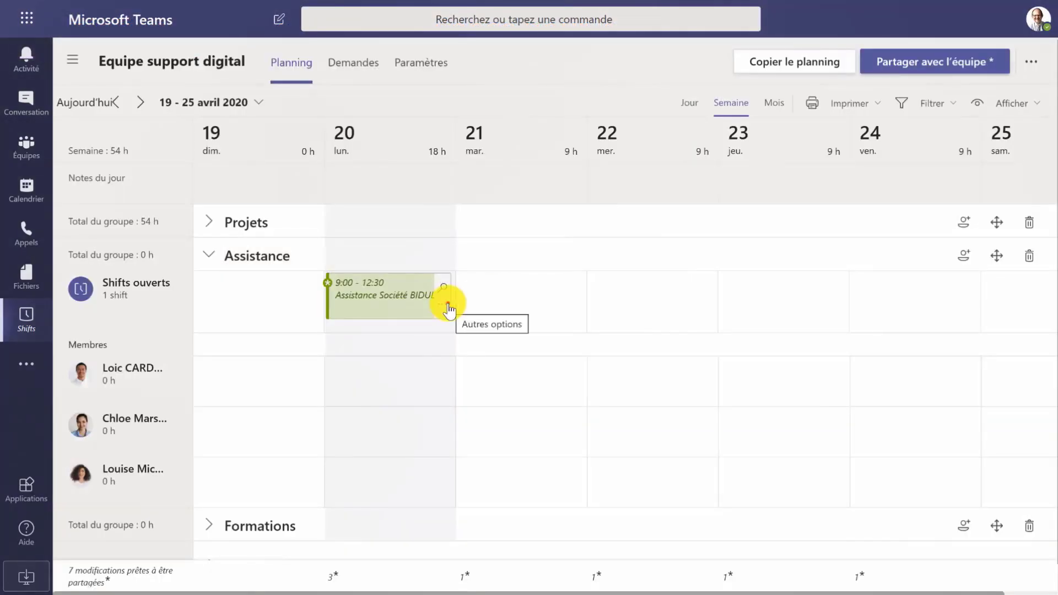
- Add a second open Assistance shift on 20 April from 14:00 to 17:30, noted "Assistance société Bidule", and save it
click(447, 303)
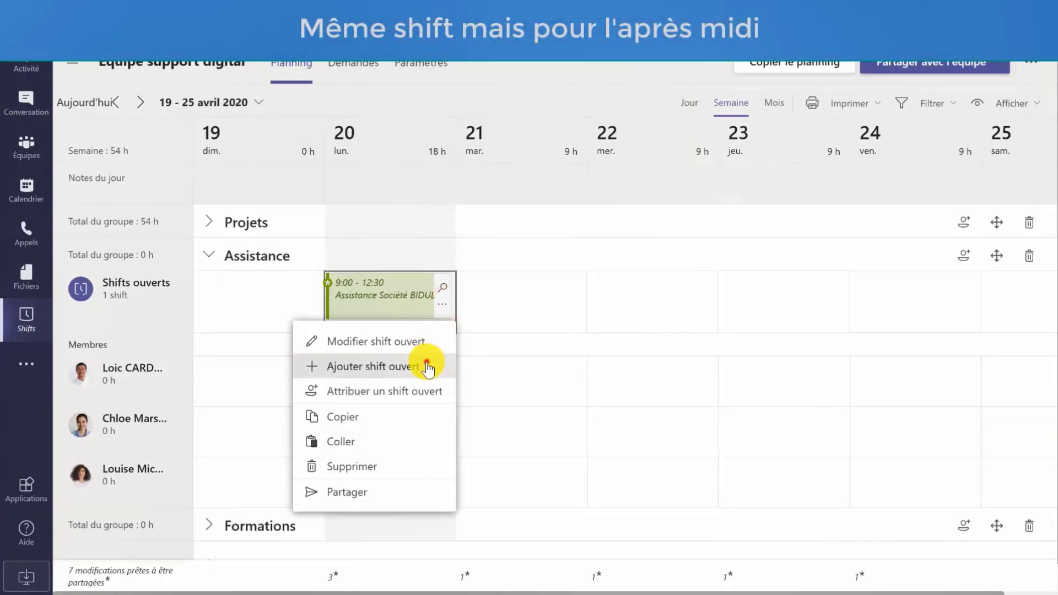
click(427, 364)
click(158, 388)
text(Assistance société Bidule)
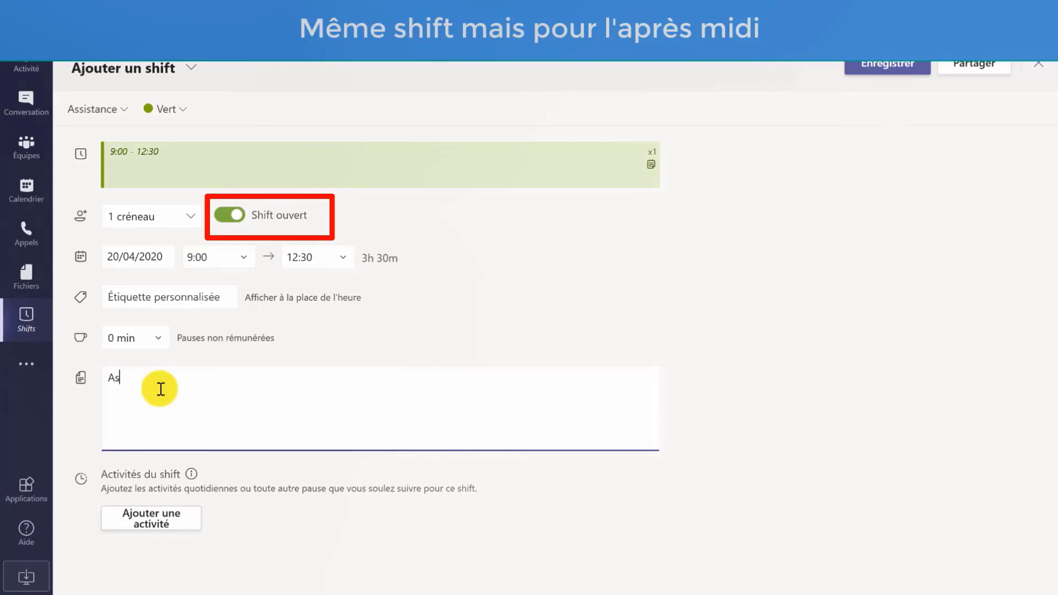
click(244, 256)
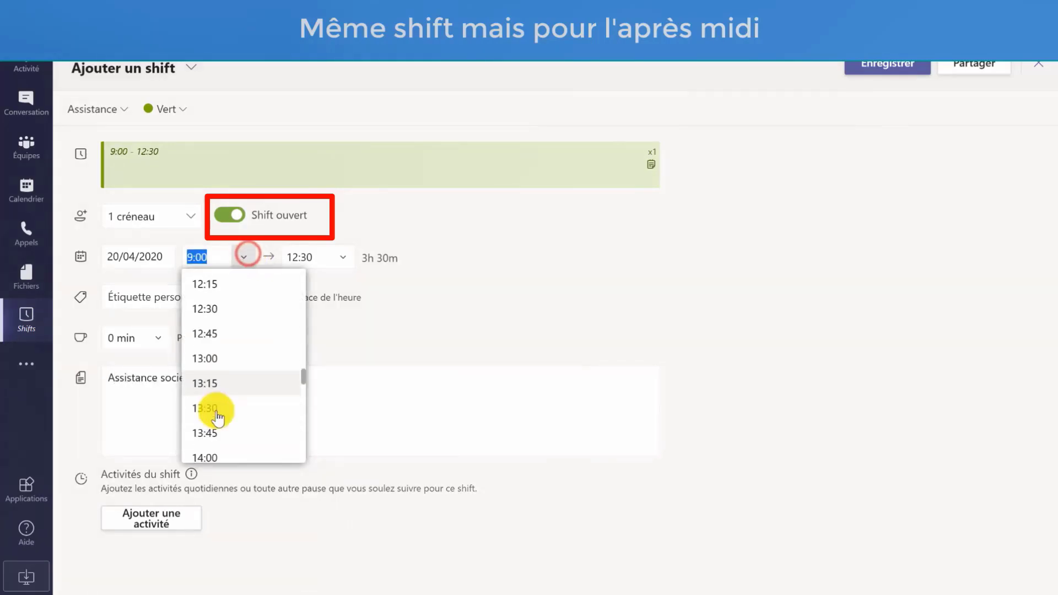
click(217, 451)
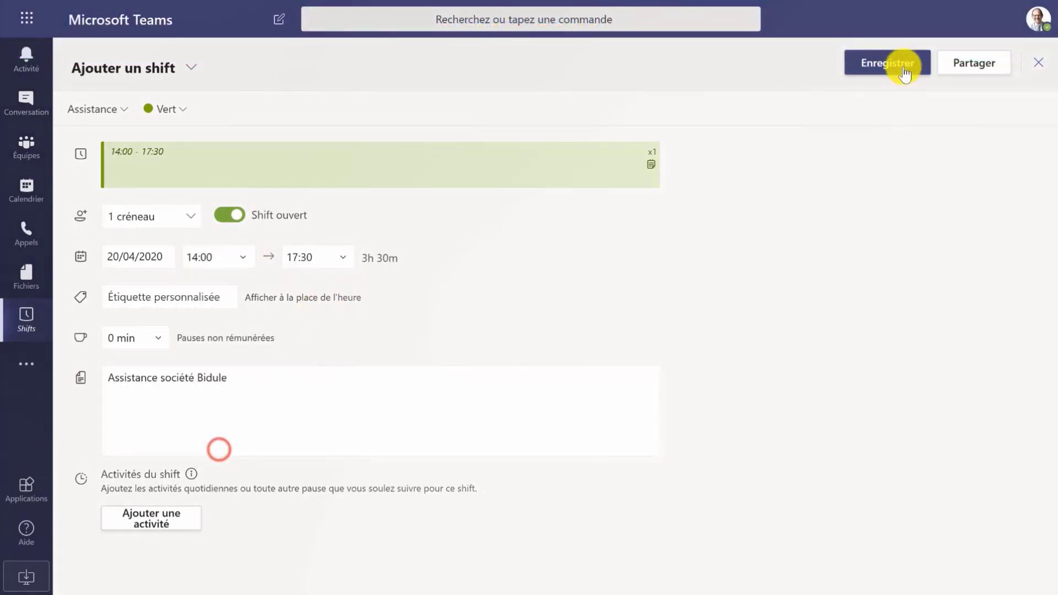
click(901, 68)
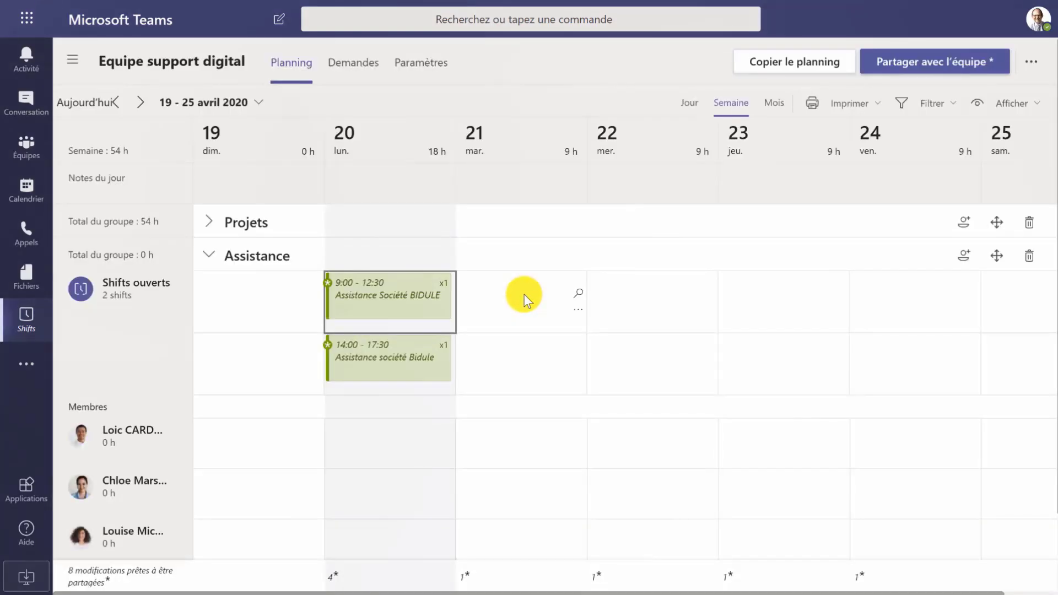
- Create a blue open Assistance shift on 20 April from 9:00 to 12:30 with the note "Assistance Société Truc" and save it
right_click(443, 358)
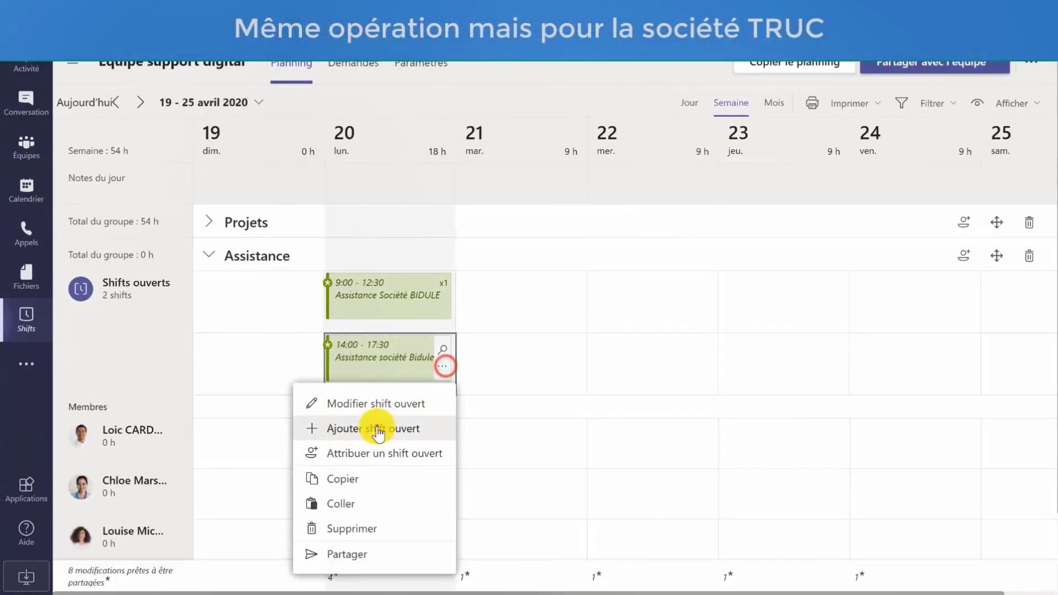
click(379, 427)
click(213, 380)
click(248, 411)
text(Assistance Société Truc)
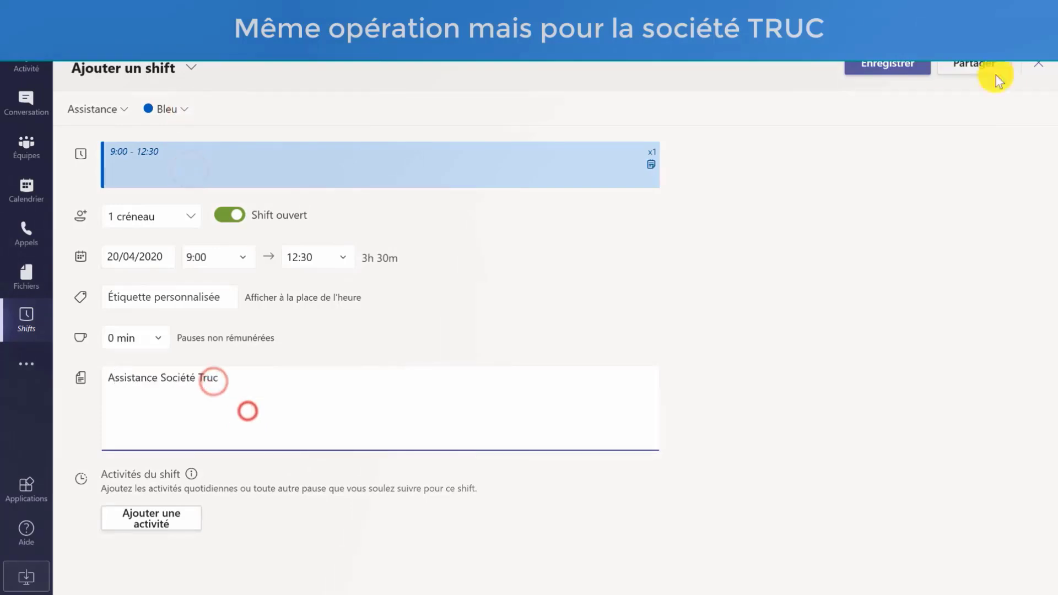
click(925, 64)
- Add another blue open Assistance shift on 20 April from 14:00 to 17:30, noted "Assistance société Truc", and save it
click(439, 427)
click(372, 249)
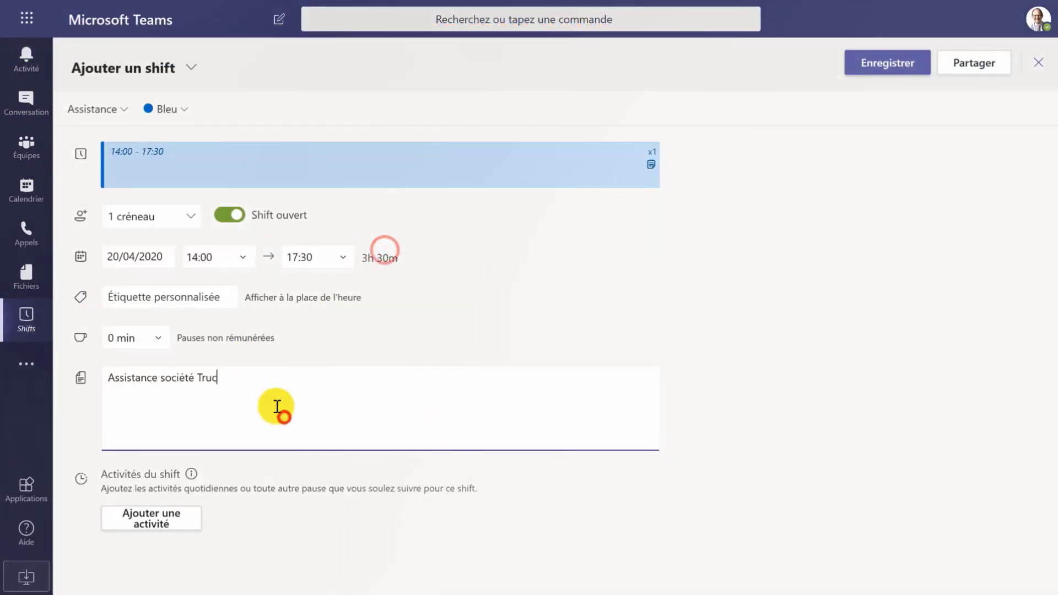
click(901, 57)
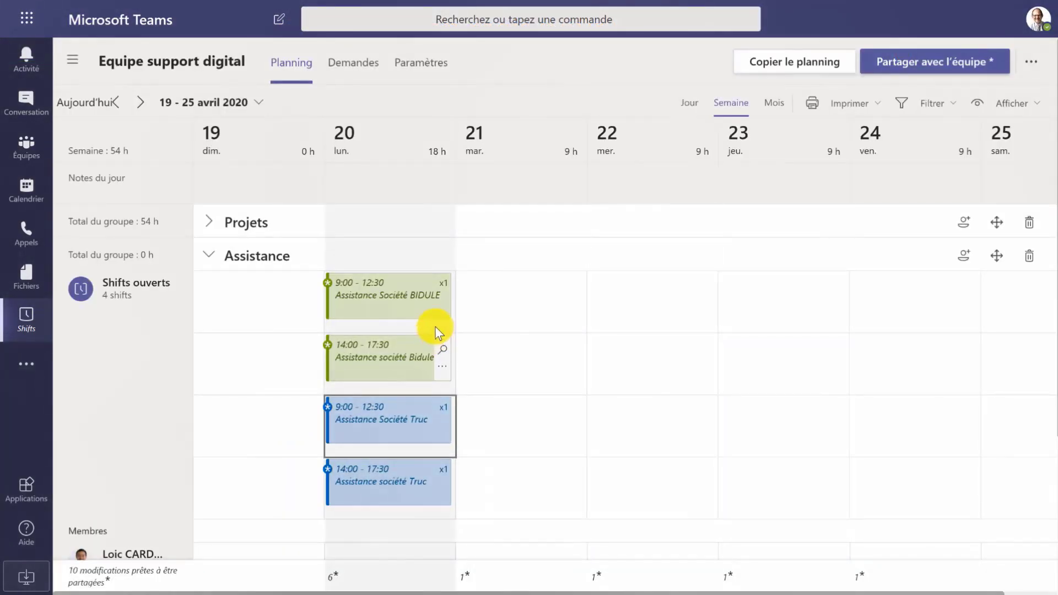
- Copy the morning and afternoon Bidule open shifts from 20 April to 21 April in the Assistance group
right_click(445, 303)
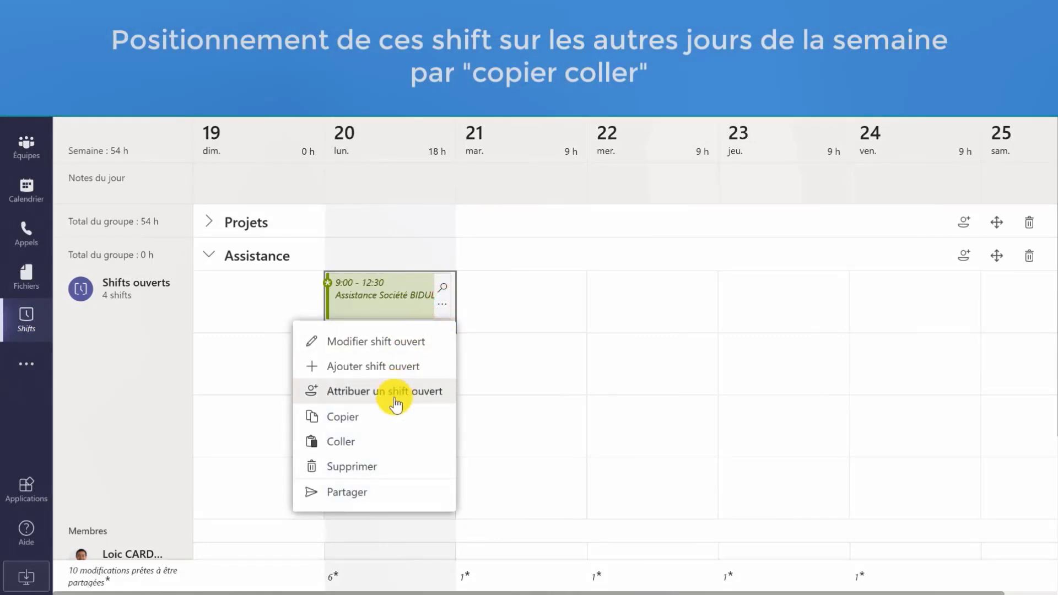
click(390, 416)
click(562, 307)
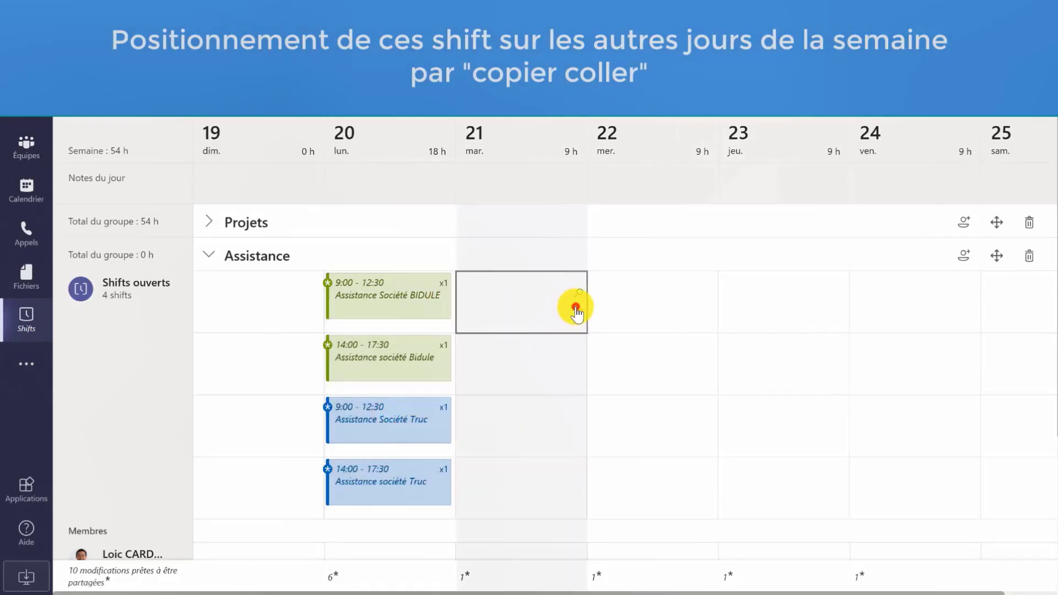
right_click(571, 303)
click(532, 397)
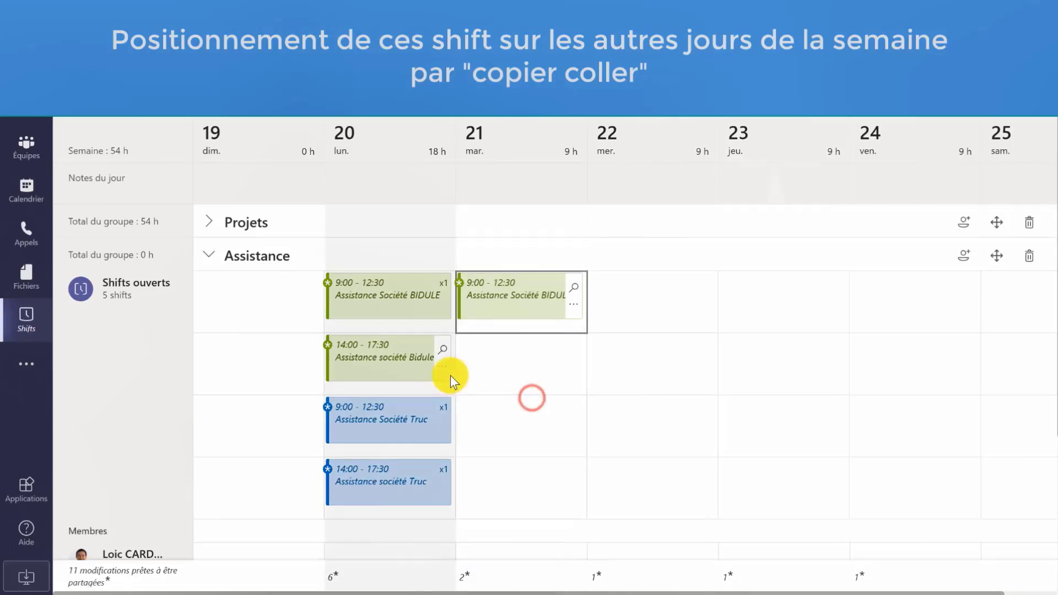
click(442, 366)
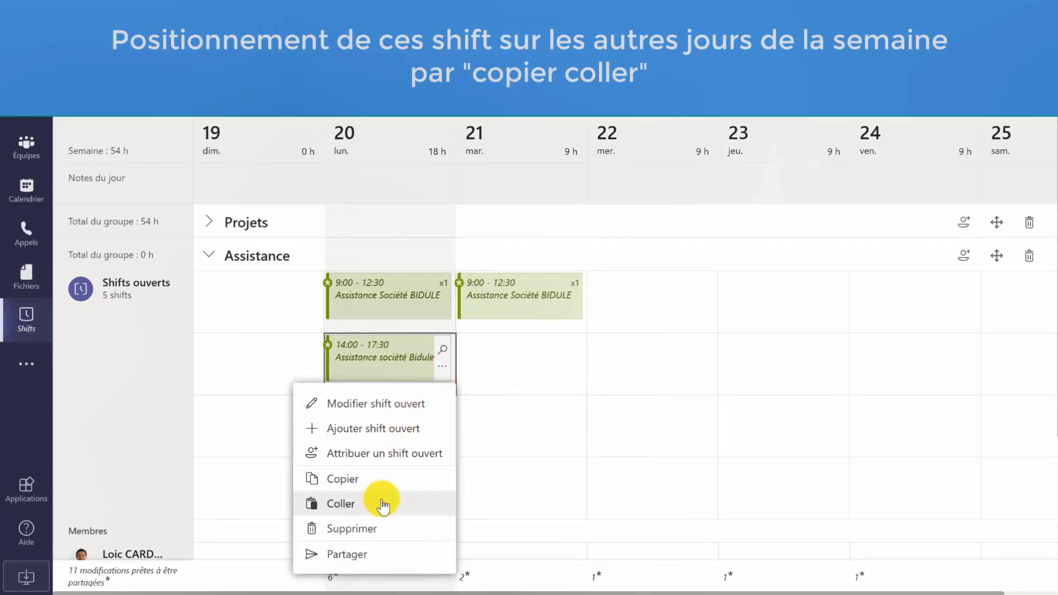
click(379, 477)
right_click(578, 366)
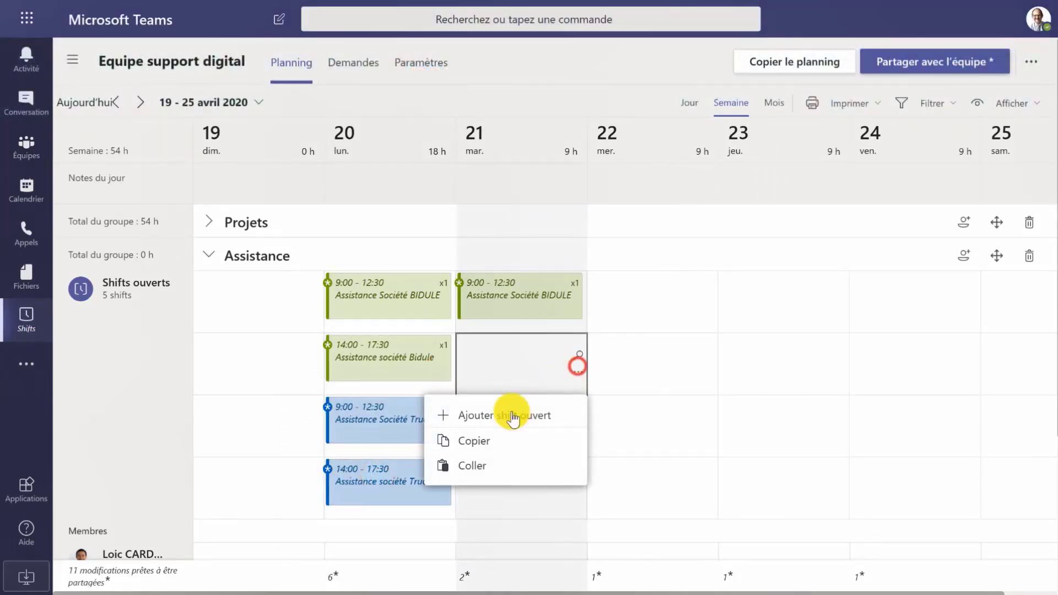
click(473, 461)
- Copy the morning and afternoon Truc open shifts from 20 April to 21 April in the Assistance group
click(442, 428)
click(576, 429)
click(477, 519)
click(444, 490)
click(356, 361)
click(577, 495)
click(487, 439)
- Copy the morning and afternoon Bidule open shifts from 21 April to 22 April in the Assistance group
click(574, 304)
click(474, 416)
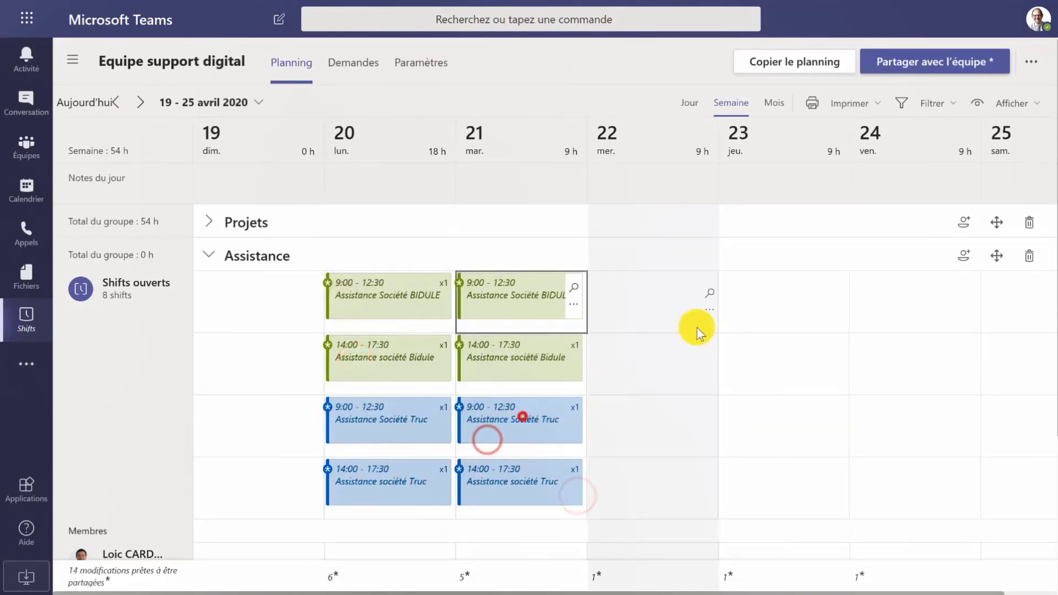
click(706, 307)
click(619, 406)
click(573, 366)
click(474, 478)
click(712, 376)
click(613, 458)
- Copy the morning and afternoon Truc open shifts from 21 April to 22 April in the Assistance group
click(574, 428)
click(479, 300)
click(706, 423)
click(619, 526)
click(573, 490)
click(482, 362)
click(704, 493)
click(634, 440)
- Copy the morning and afternoon Bidule open shifts from 22 April to 23 April in the Assistance group
click(704, 302)
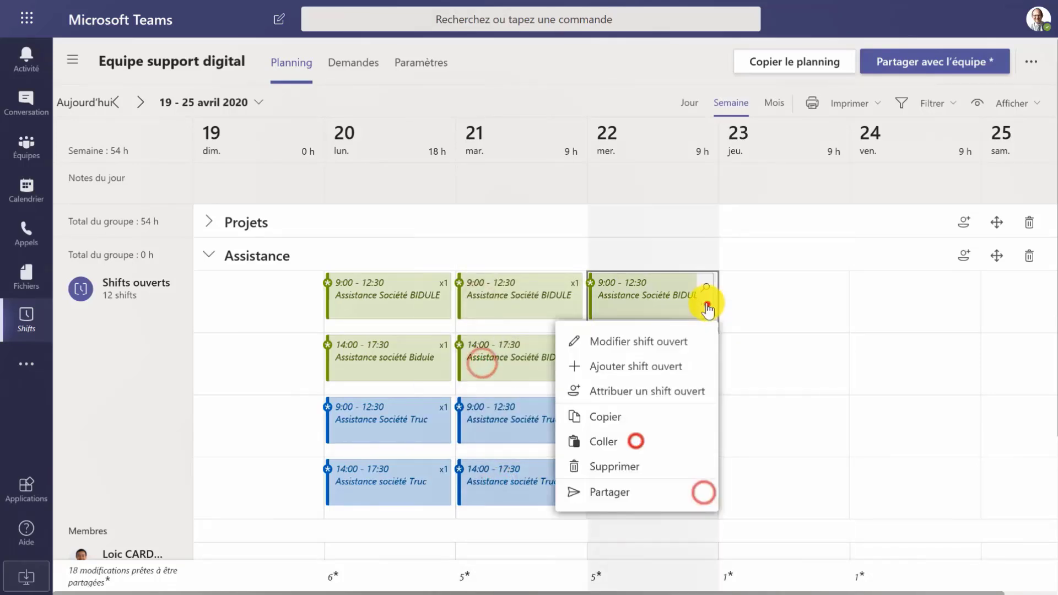
click(620, 414)
click(837, 314)
click(761, 407)
click(706, 370)
click(644, 490)
click(837, 370)
click(735, 465)
- Copy the morning and afternoon Truc open shifts from 22 April to 23 April in the Assistance group
click(707, 421)
click(607, 300)
click(836, 435)
click(760, 526)
click(711, 490)
click(620, 368)
click(838, 491)
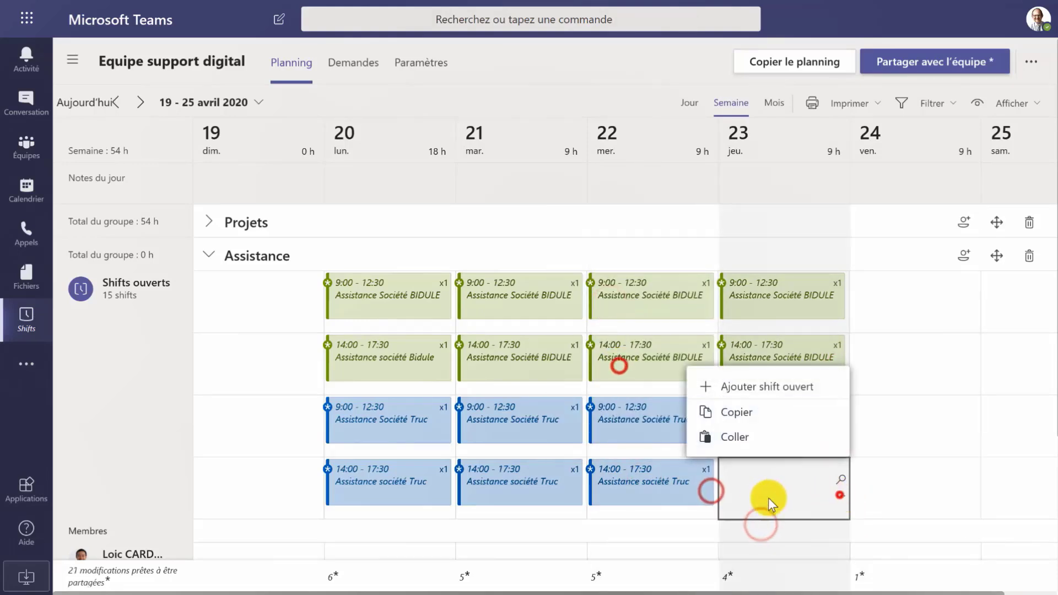
click(716, 437)
- Copy the open Assistance shifts from 23 April to 24 April, beginning with the two Bidule shifts
click(839, 307)
click(752, 422)
click(968, 307)
click(886, 402)
click(837, 369)
click(779, 479)
click(972, 371)
click(865, 467)
click(837, 432)
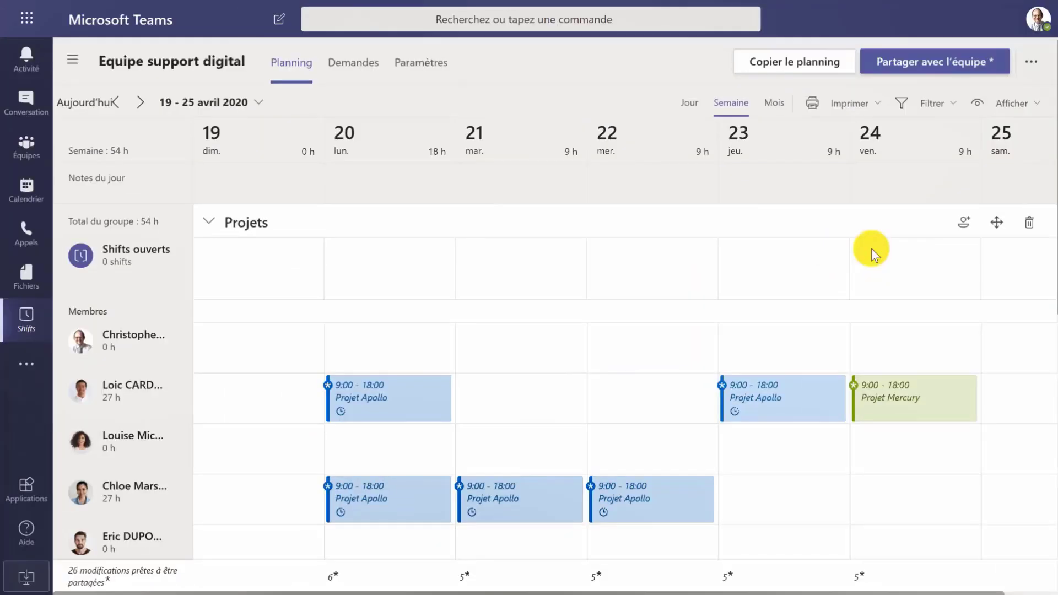
- Share the 19 to 25 April 2020 schedule, notifying the complete team
click(802, 65)
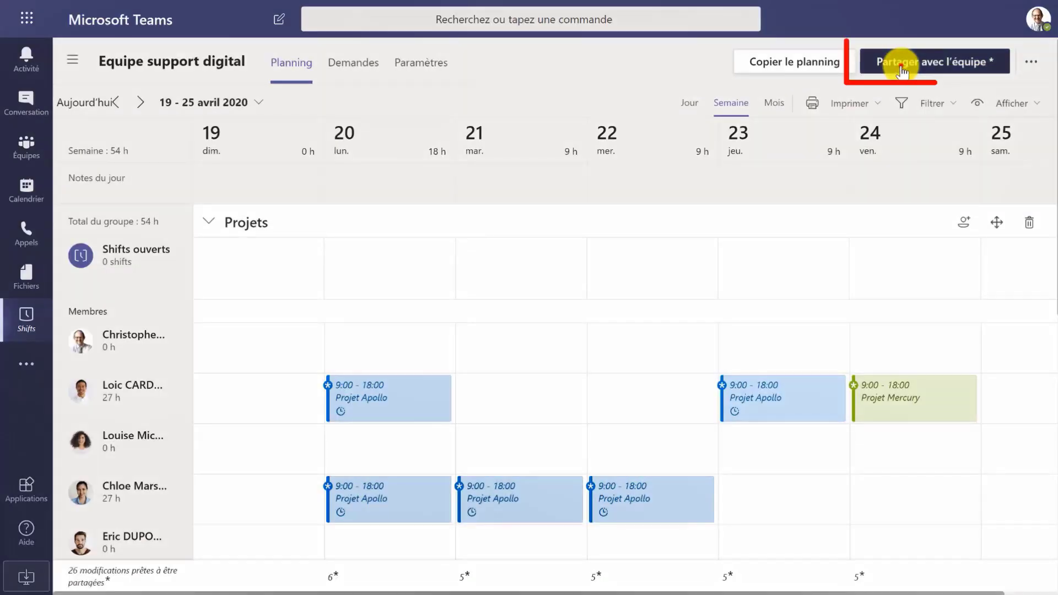
click(902, 70)
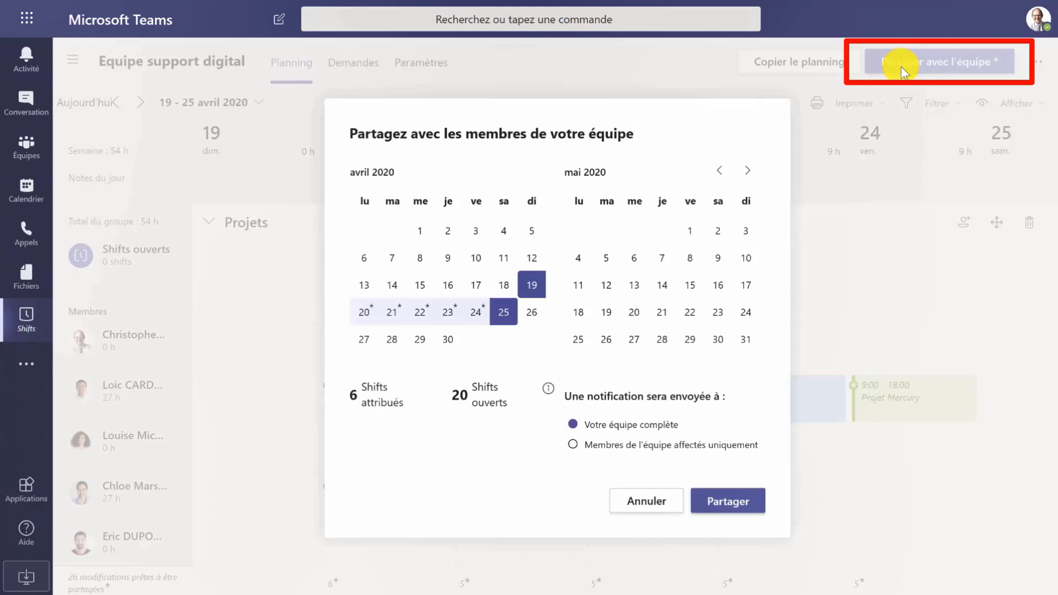
click(734, 505)
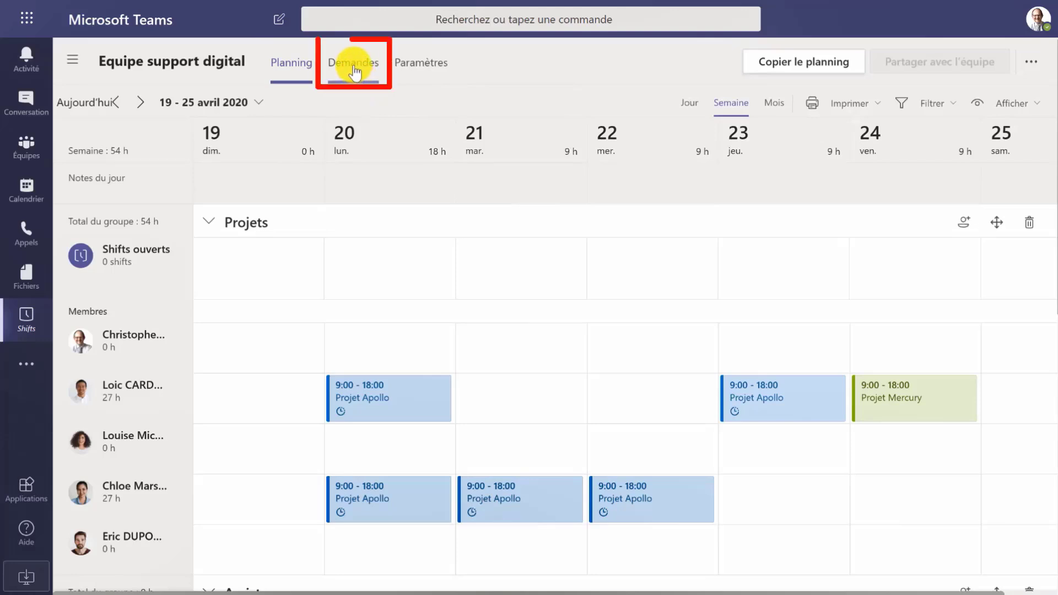
- View the new request form for Congé, Échange and Proposition in the team's requests, and cancel it
click(353, 65)
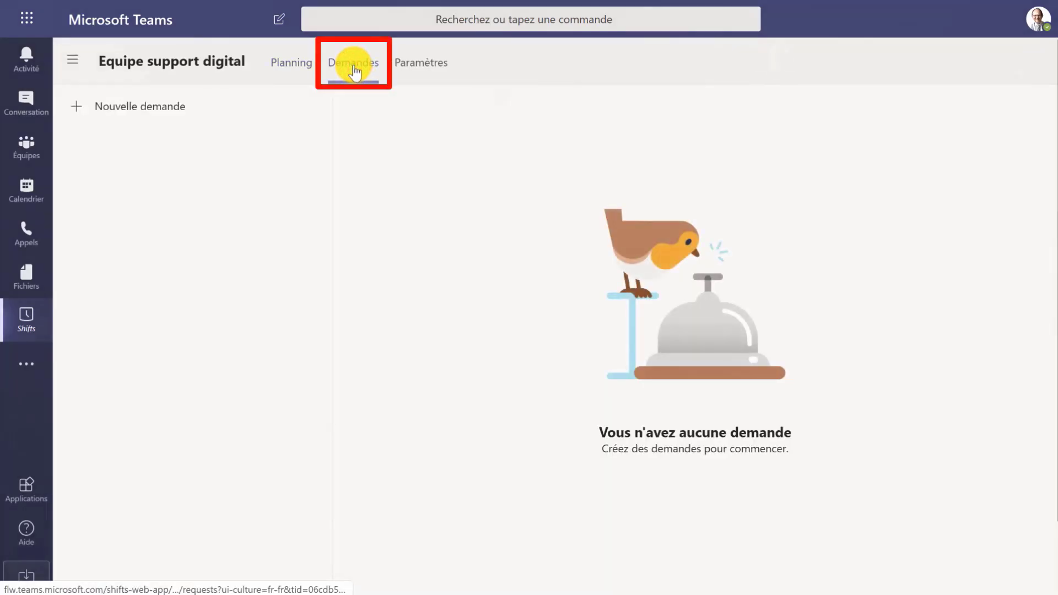
click(160, 106)
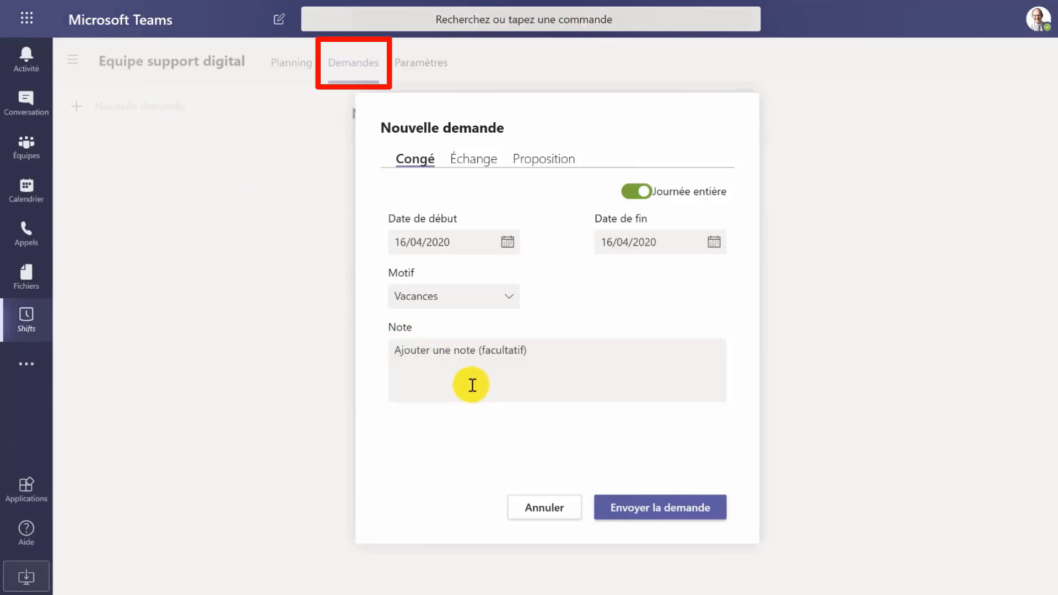
click(546, 508)
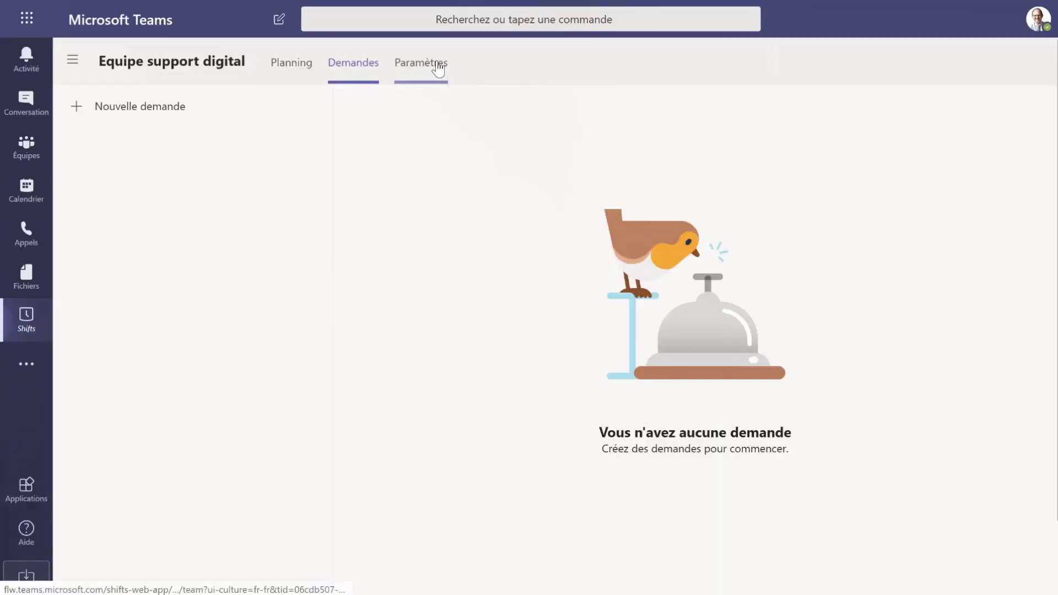
- Review the team's Shifts settings down to Pointeuse and open its time clock configuration
click(437, 68)
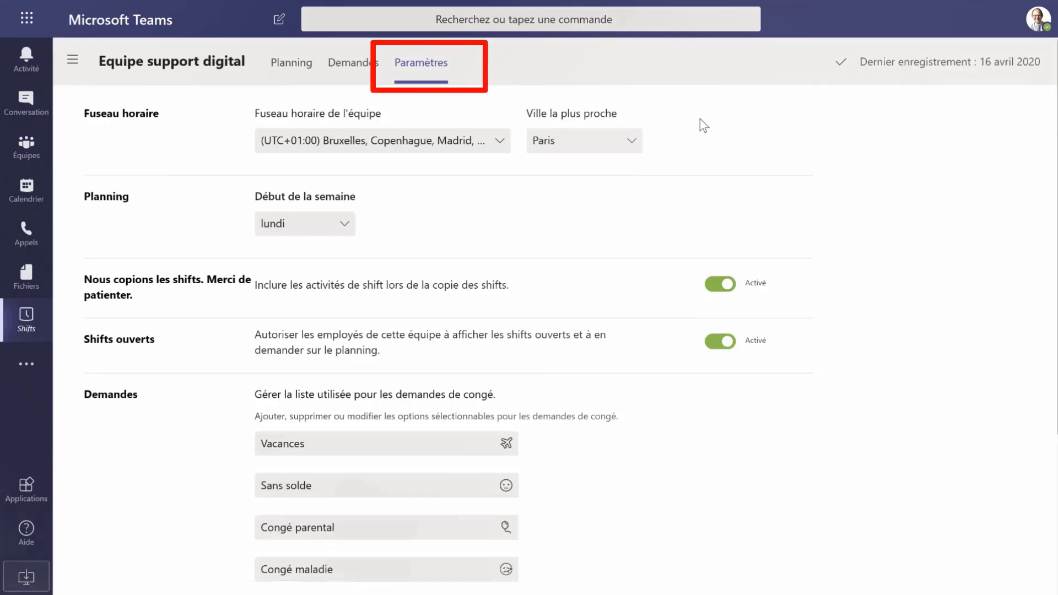
scroll(726, 130, down, 4)
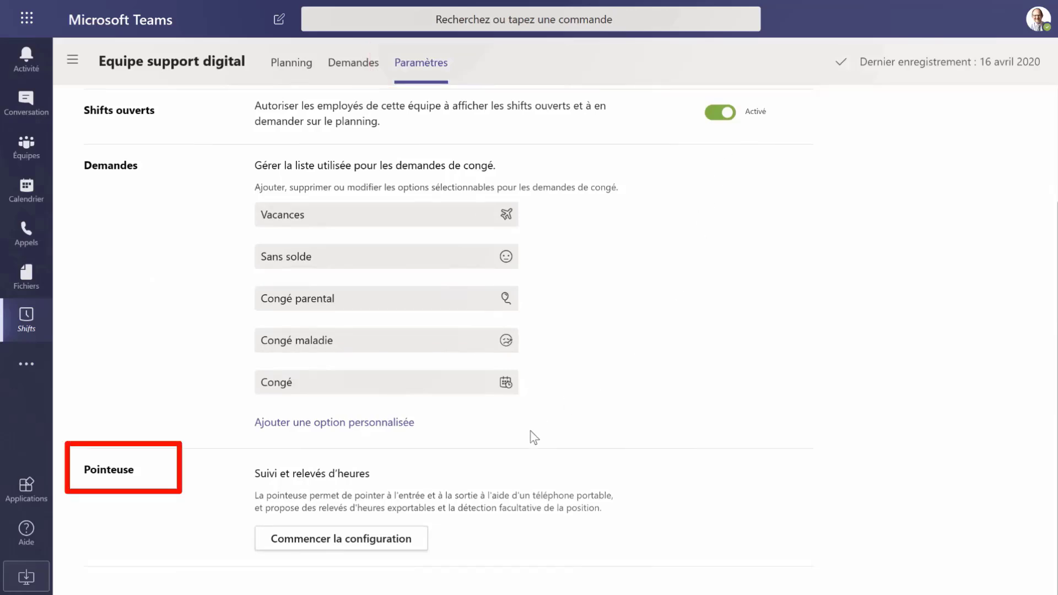
click(404, 537)
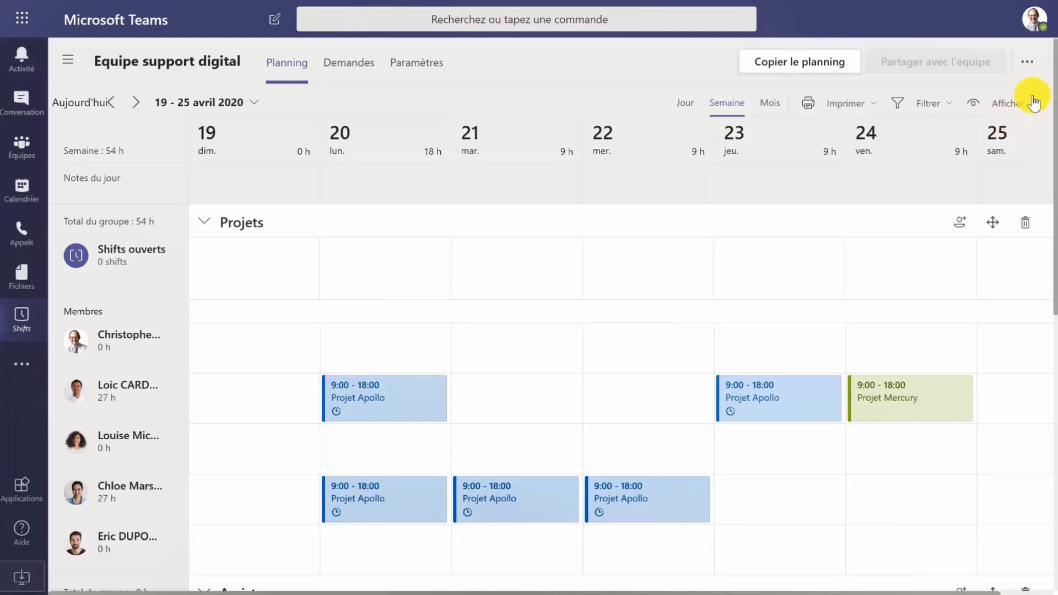
- Export the schedule from 19/04/2020 to 25/04/2020, including shift notes, daily hours and time off
click(1027, 64)
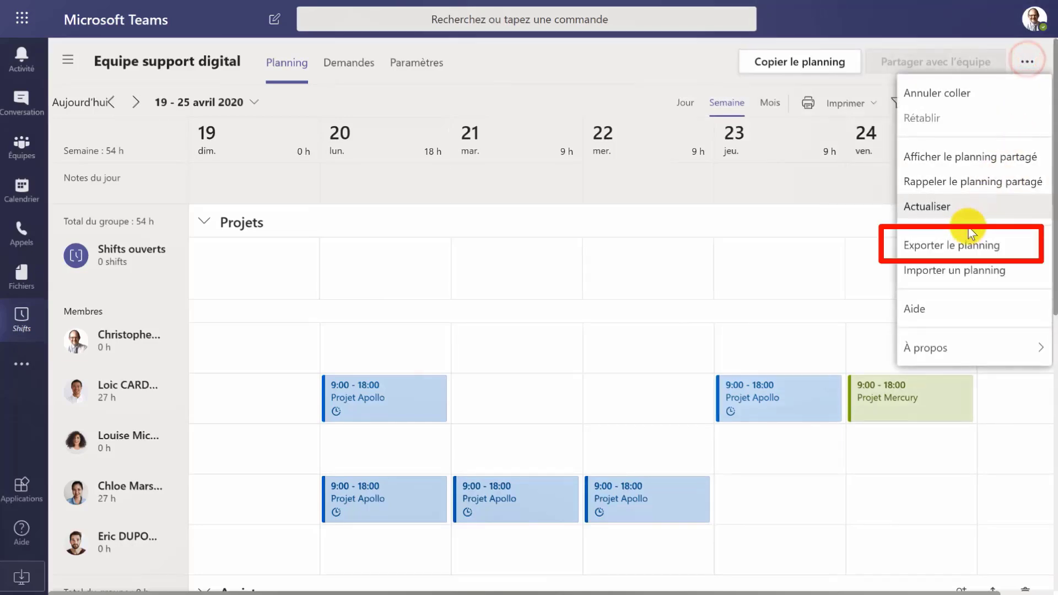
click(955, 246)
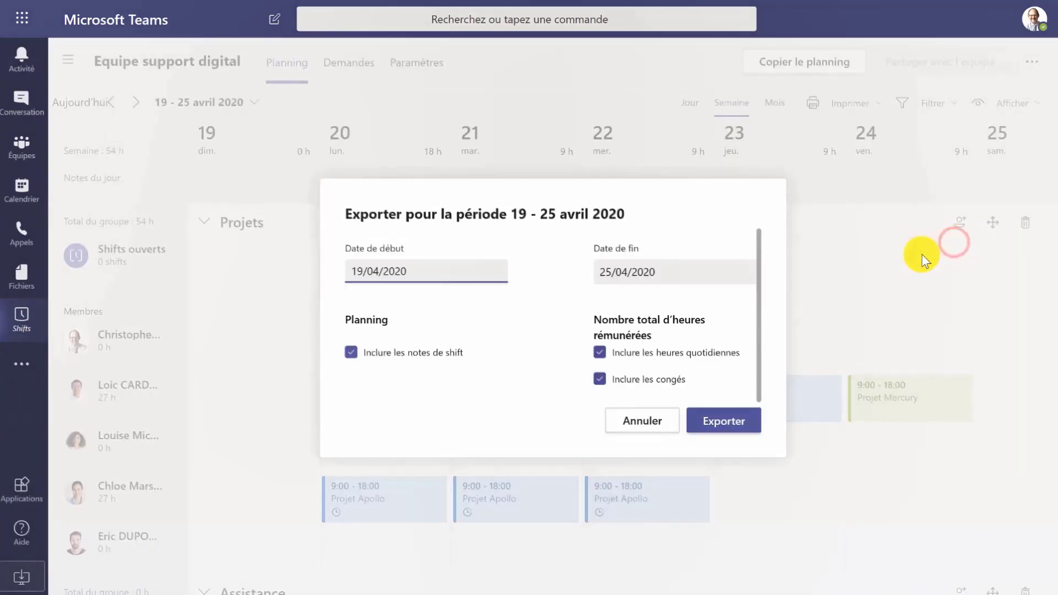
click(714, 425)
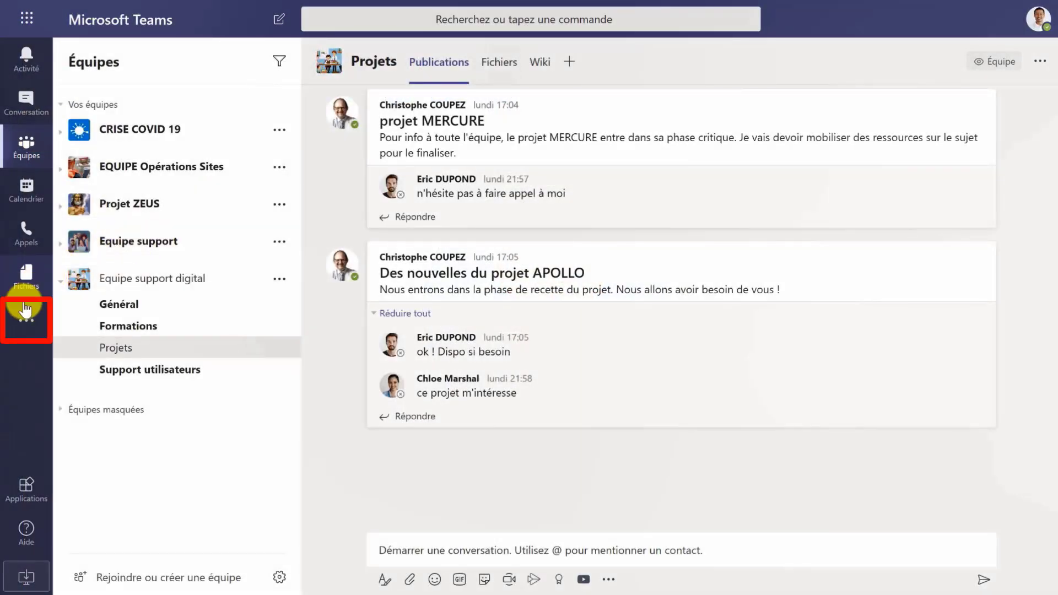
- Open Shifts from the team member's Teams session, collapse the Projets, Assistance and Formations groups, and expand Projets to view its shifts
click(26, 308)
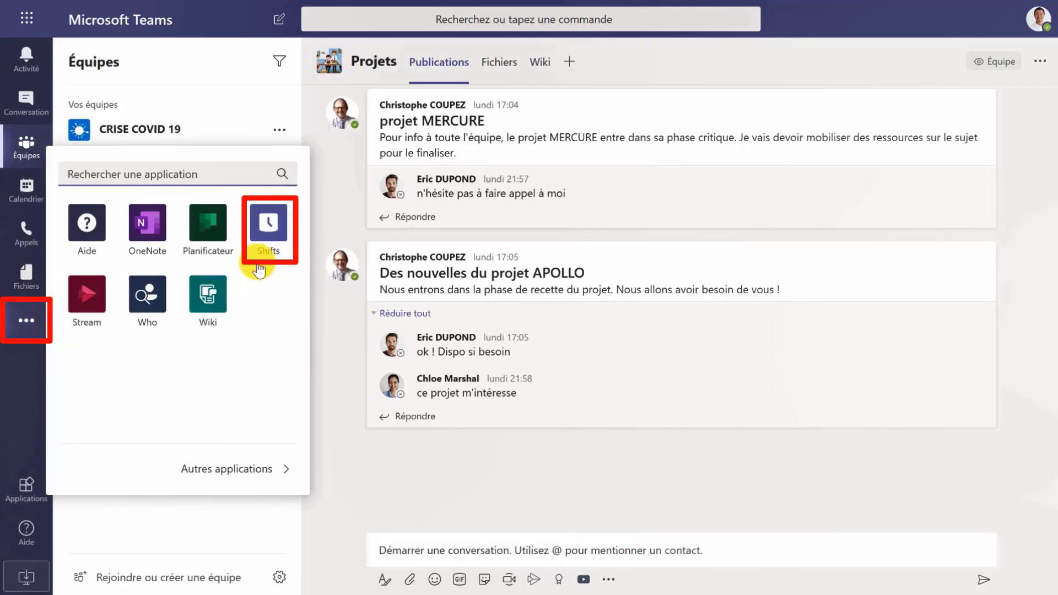
click(270, 227)
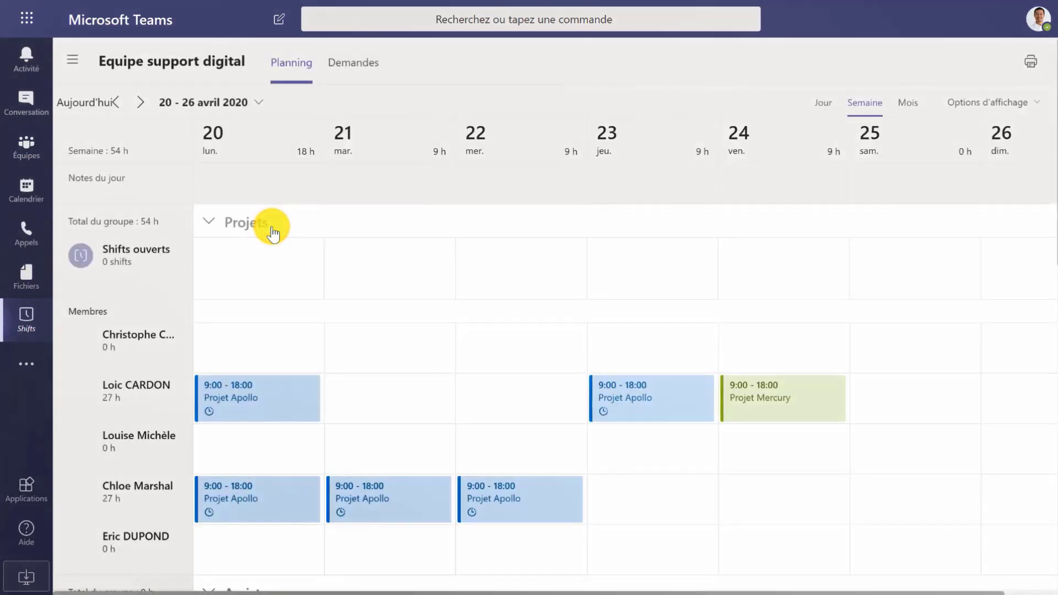
click(209, 222)
click(209, 254)
click(209, 286)
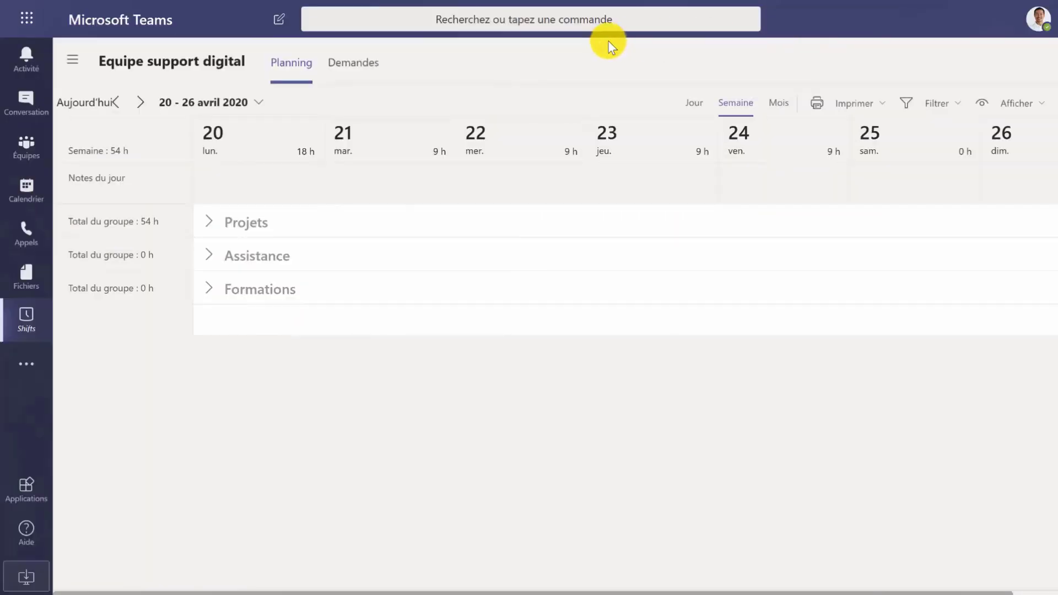
click(209, 223)
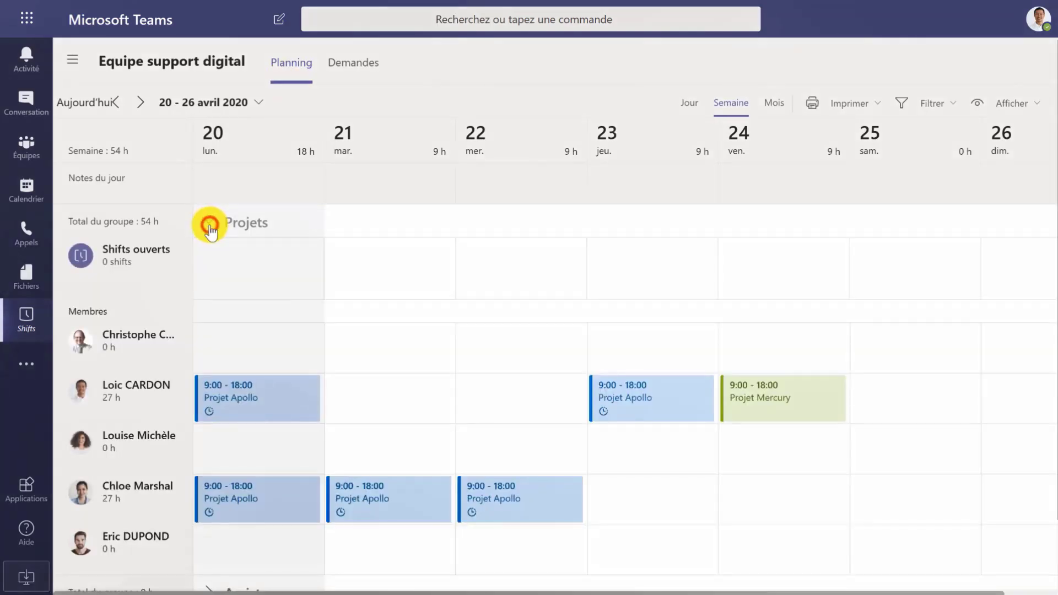
- Send a new all-day time-off request for 21 April 2020 with the reason Vacances
click(349, 65)
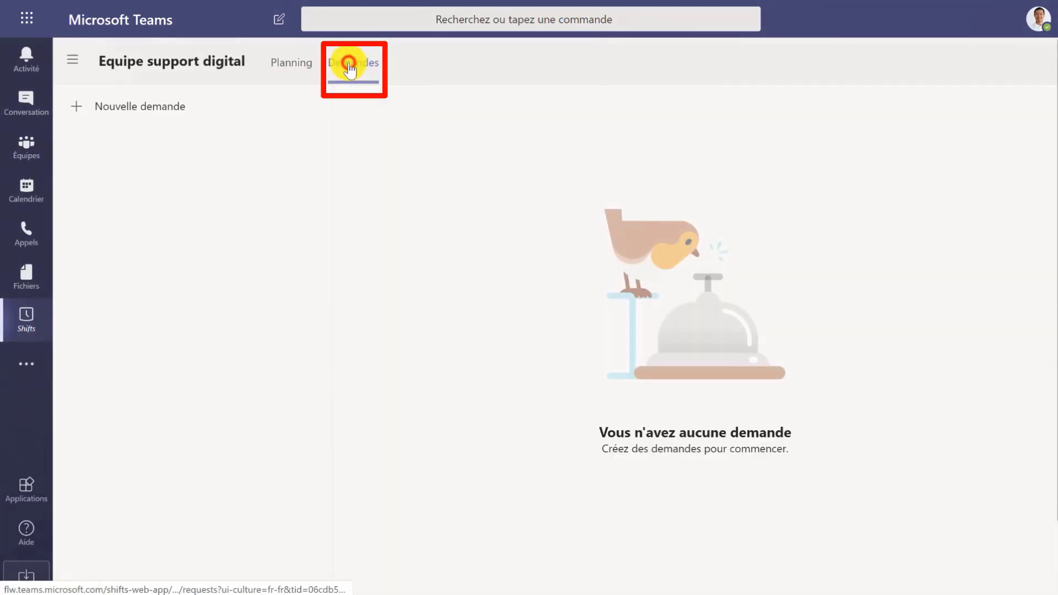
click(168, 104)
click(471, 243)
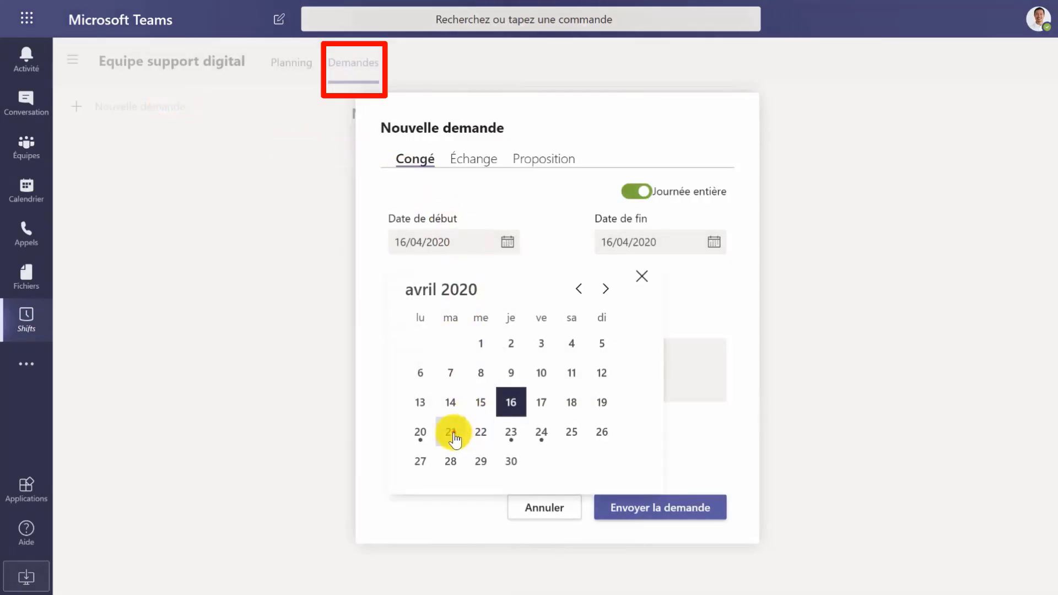
click(452, 432)
click(638, 503)
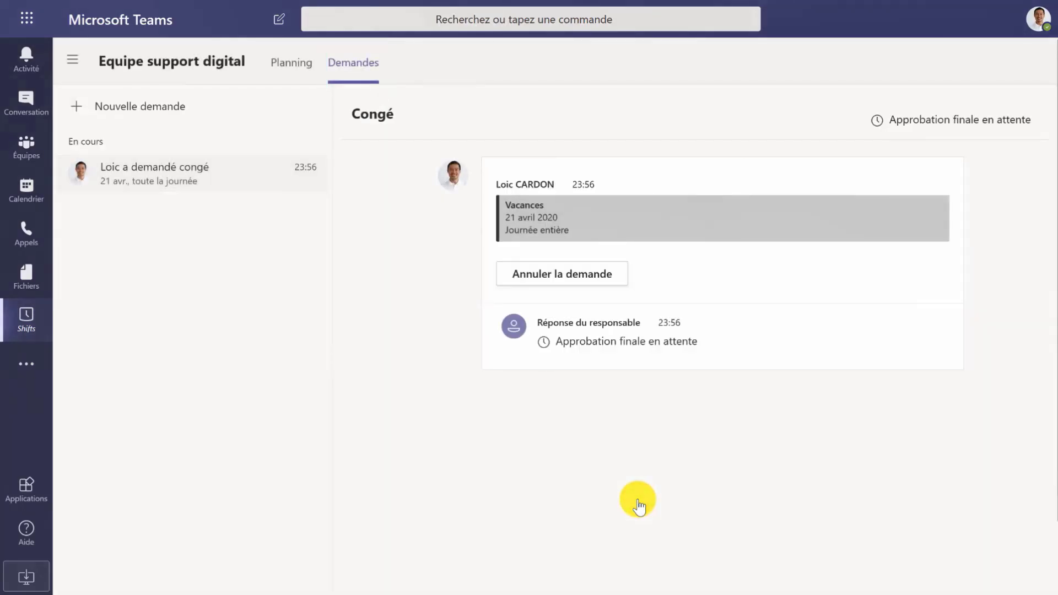
- Request two open Assistance shifts on 22 April: Assistance Société Truc 9:00 - 12:30 and Assistance Société BIDULE 14:00 - 17:30
click(292, 63)
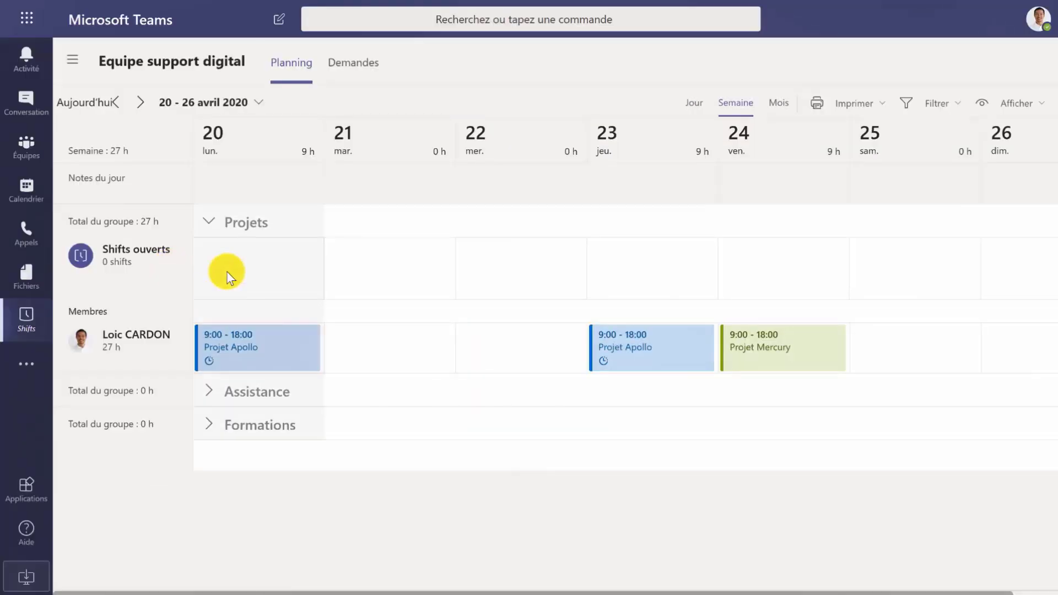
click(211, 224)
click(207, 256)
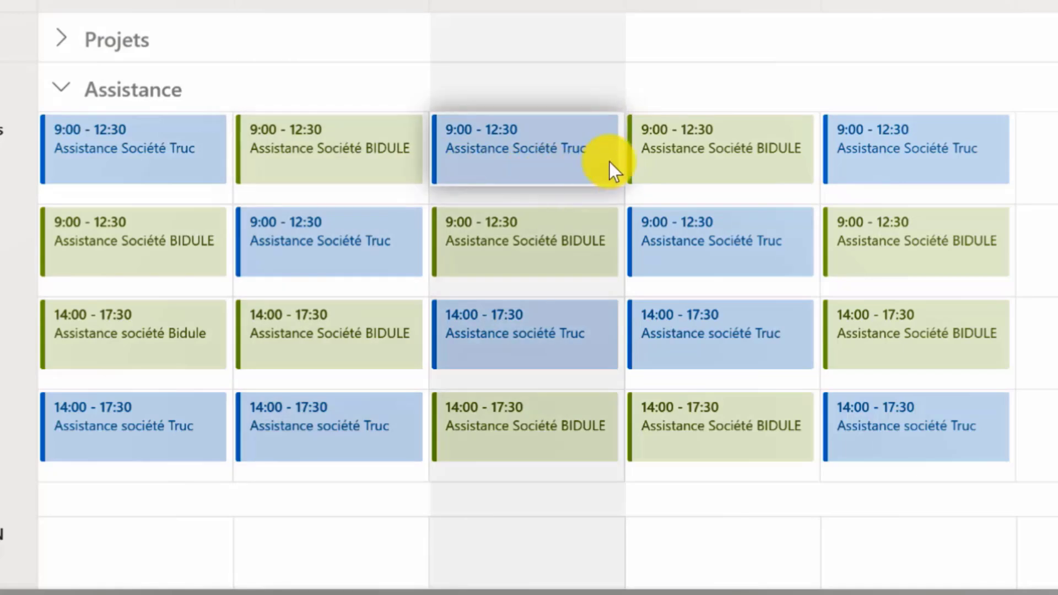
click(610, 164)
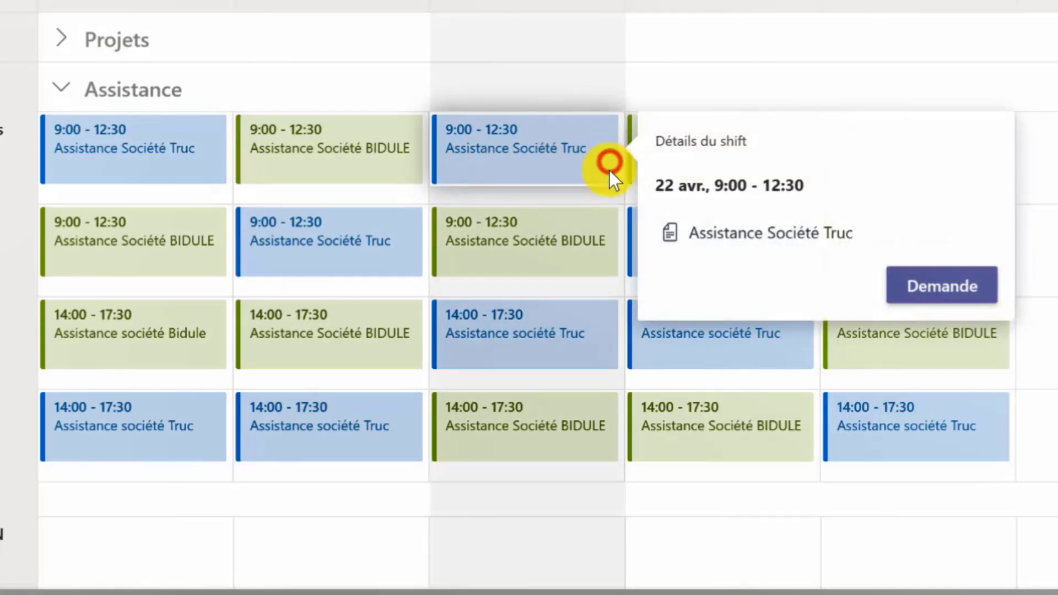
click(919, 300)
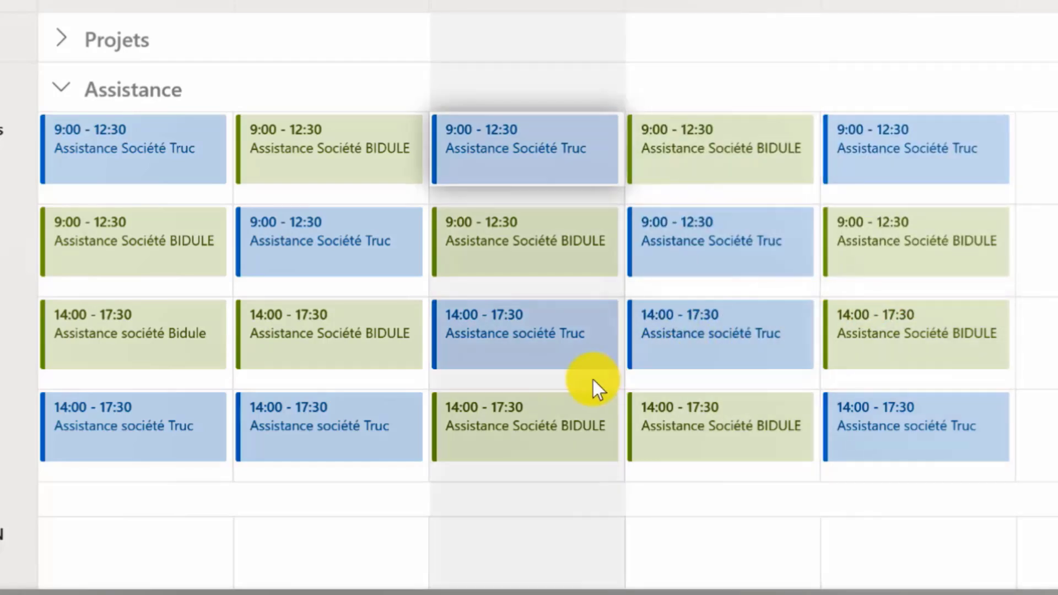
click(587, 446)
click(923, 555)
- Send a request to swap the member's 24 April Projet Mercury shift for a colleague's 22 April 9:00 - 18:00 Projets shift
click(61, 87)
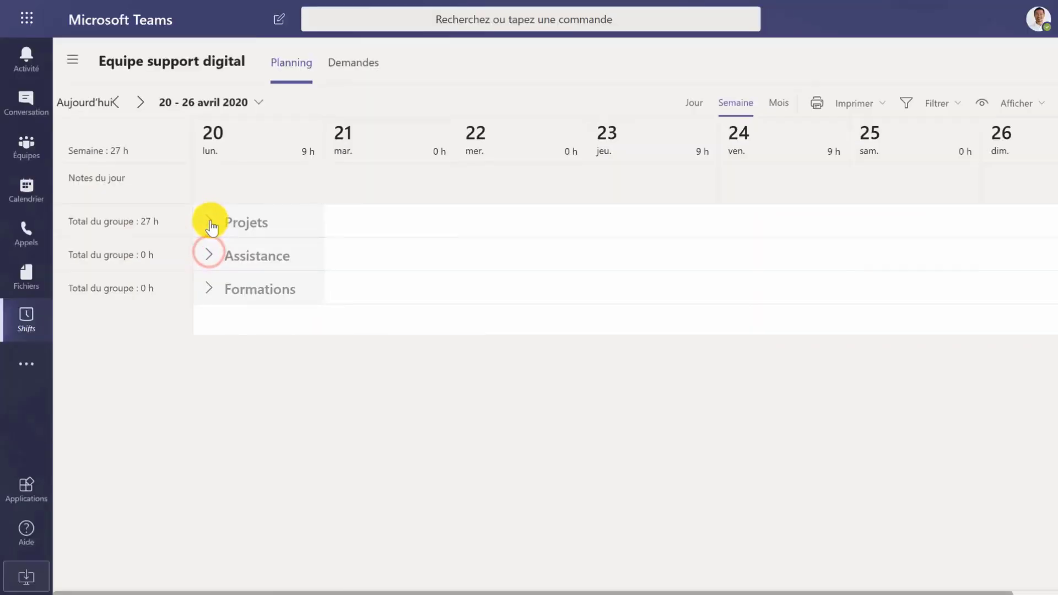
click(61, 38)
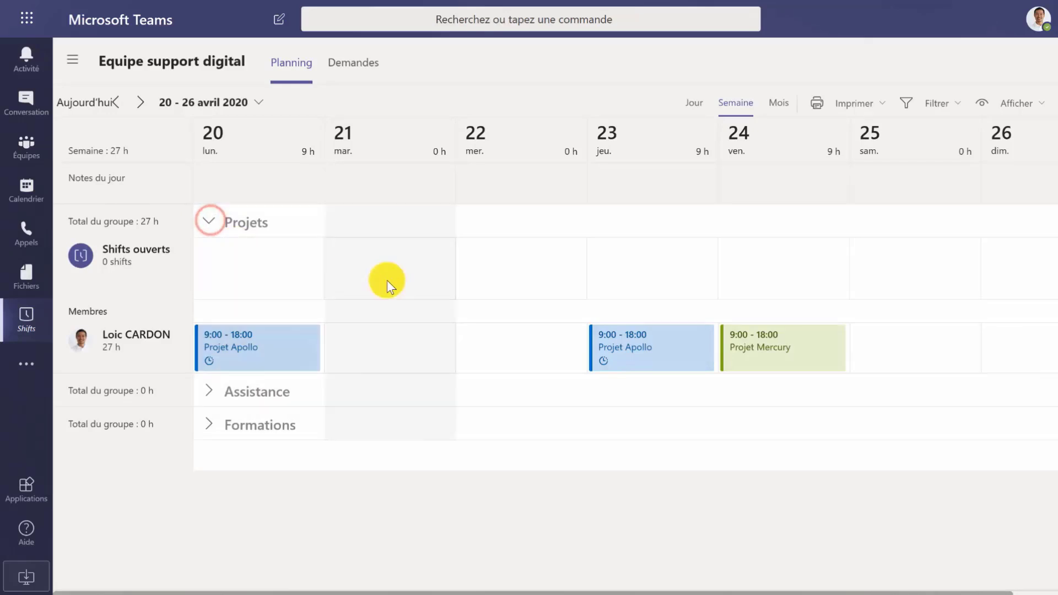
click(835, 363)
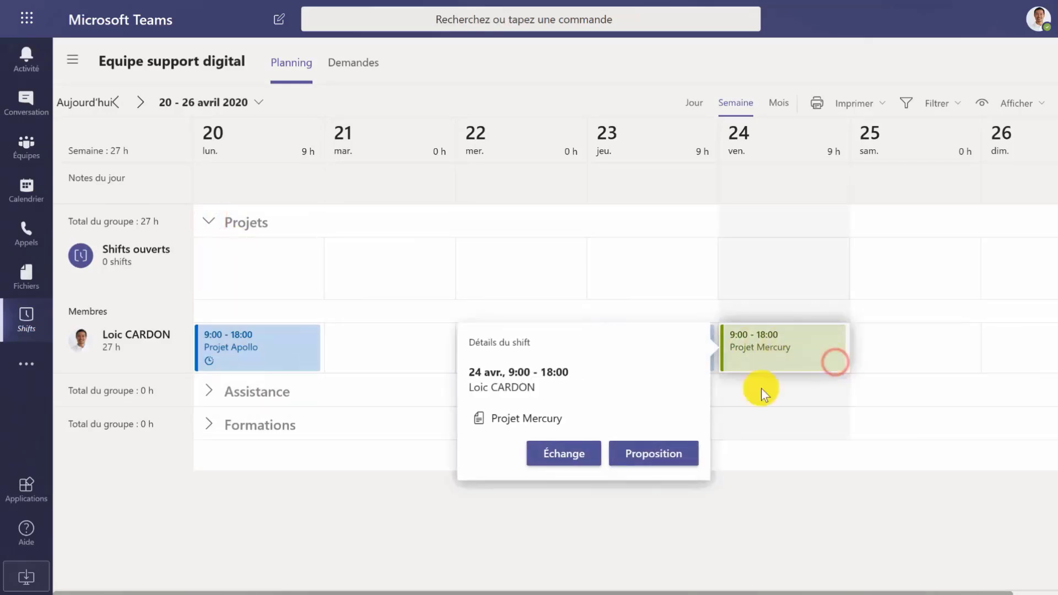
click(573, 453)
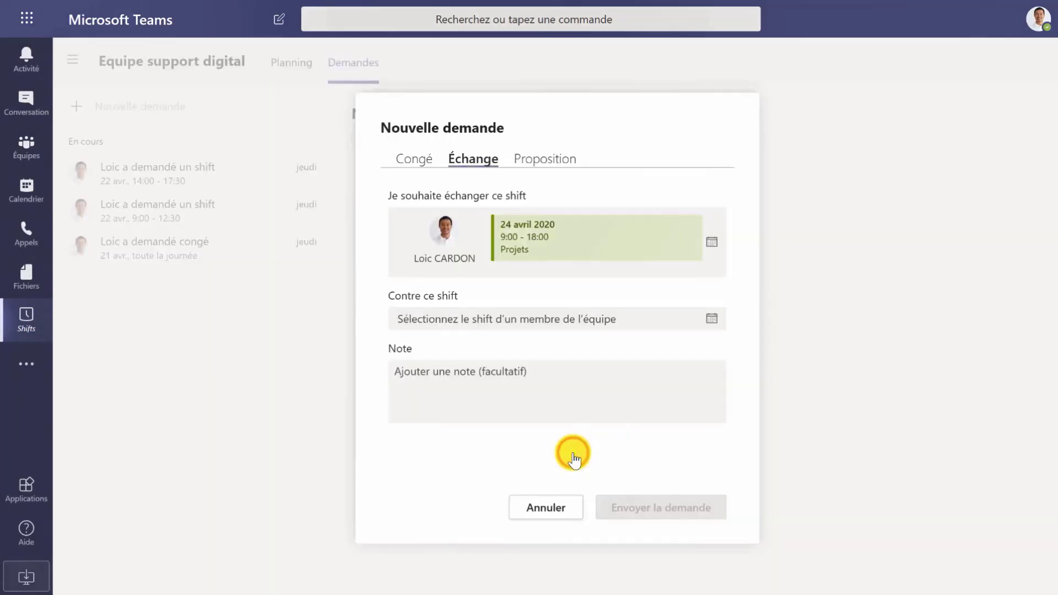
click(638, 321)
click(143, 477)
click(461, 390)
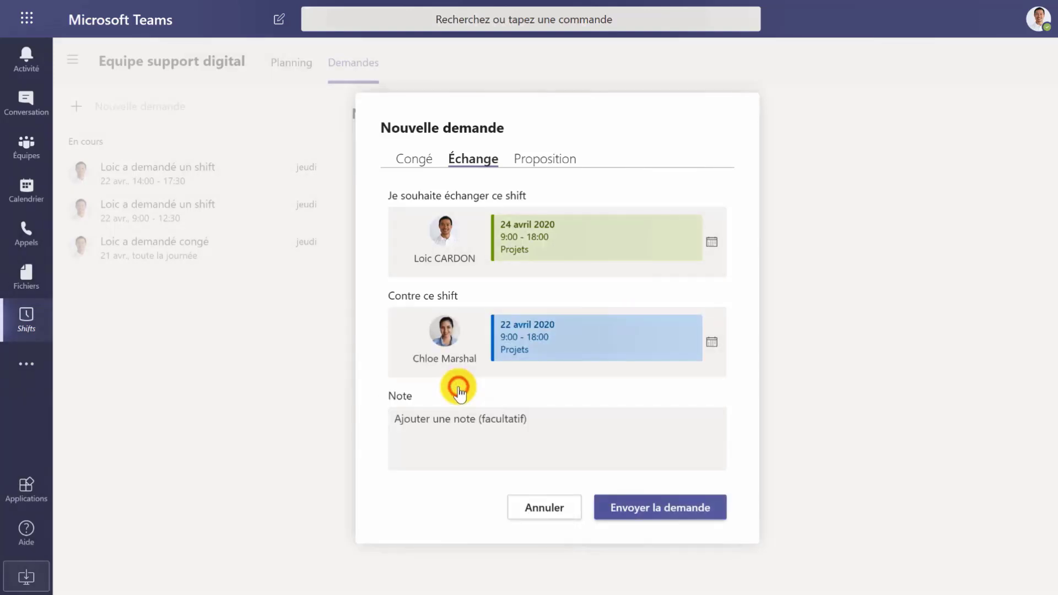
click(630, 510)
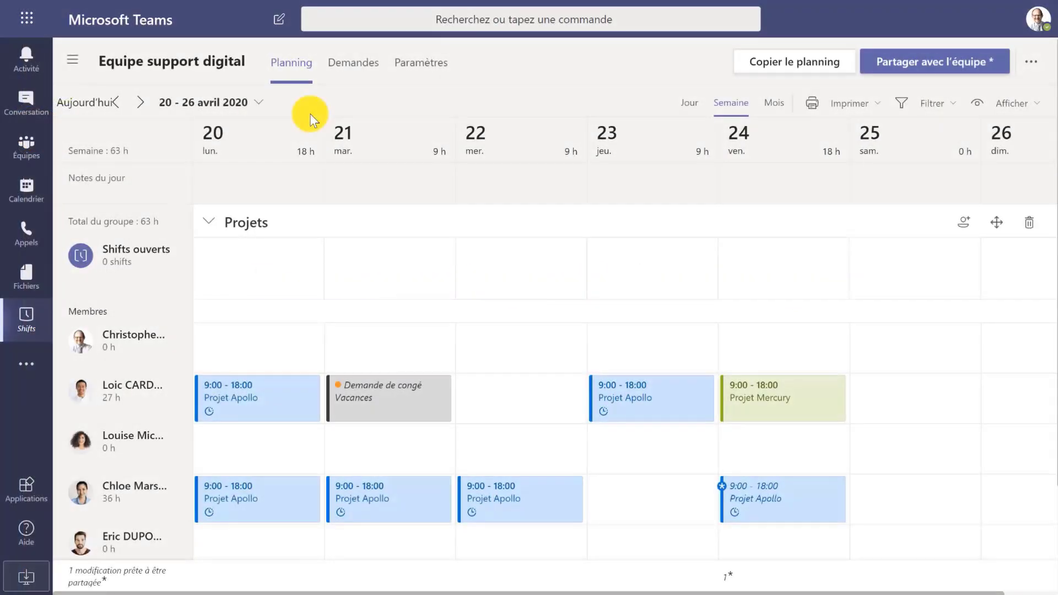
- In the manager's Teams session, approve the member's all-day Vacances time-off request for 21 April
click(350, 66)
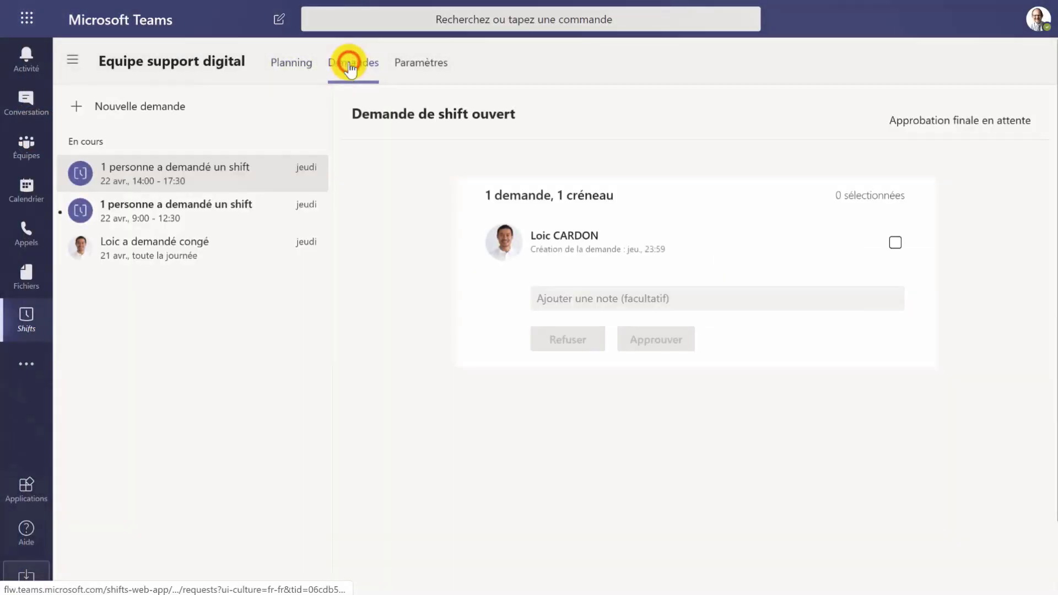
click(239, 255)
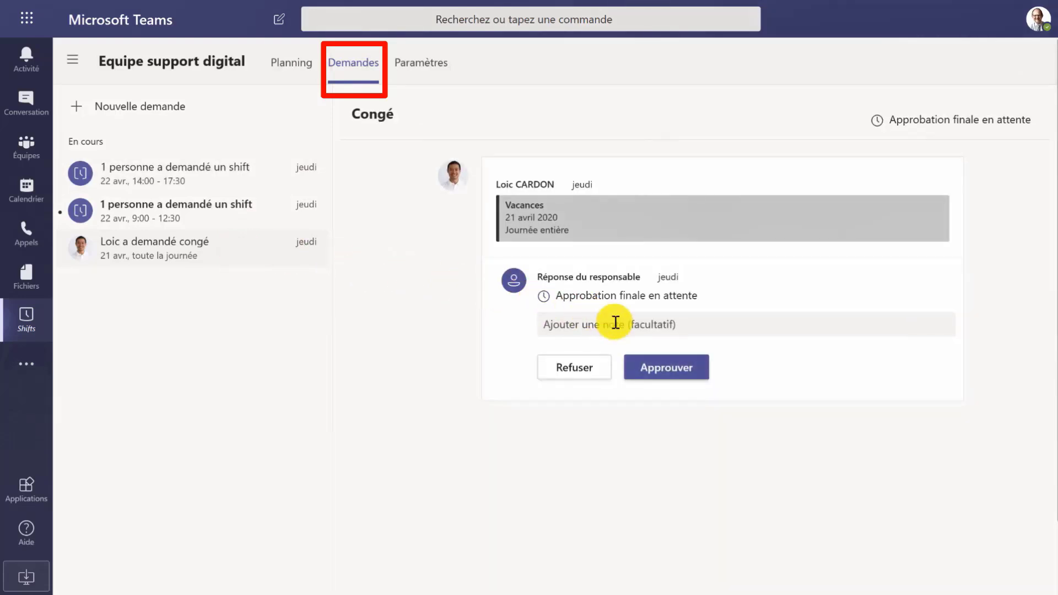
click(671, 372)
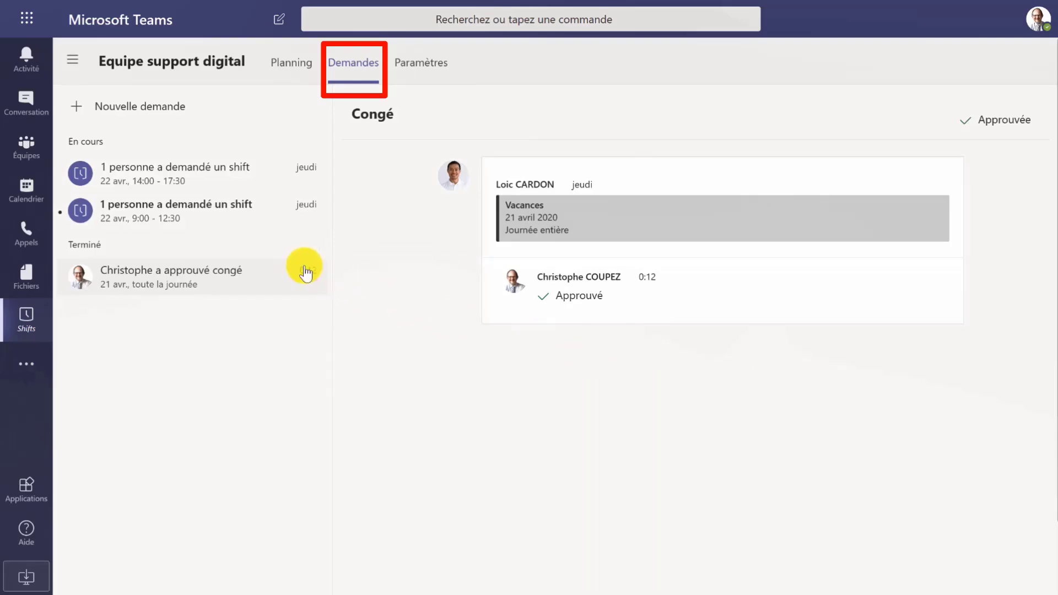
- Approve the member's two open shift requests for 22 April, 9:00 - 12:30 and 14:00 - 17:30
click(215, 217)
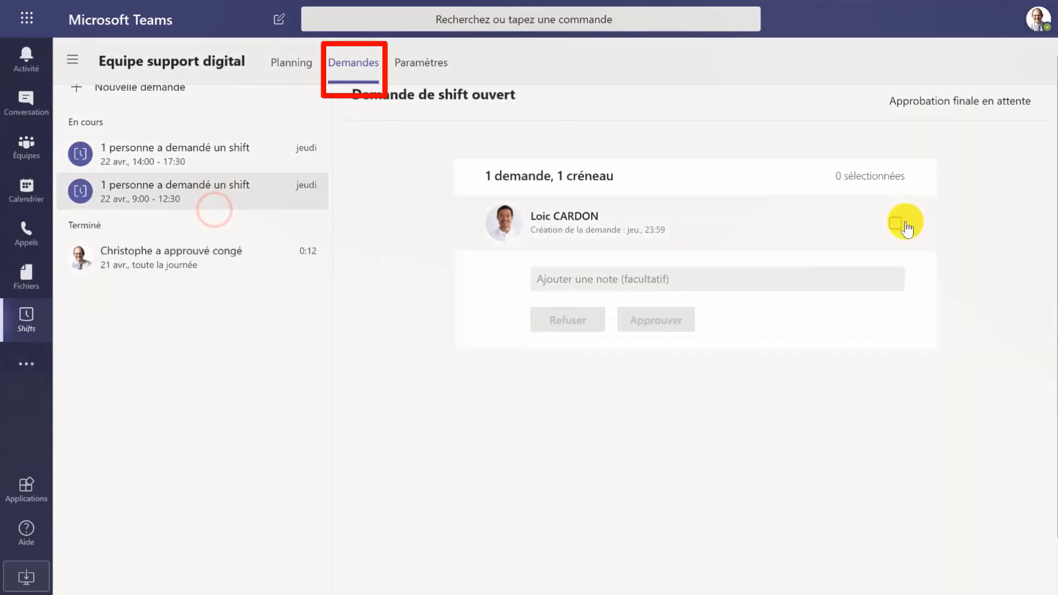
click(891, 221)
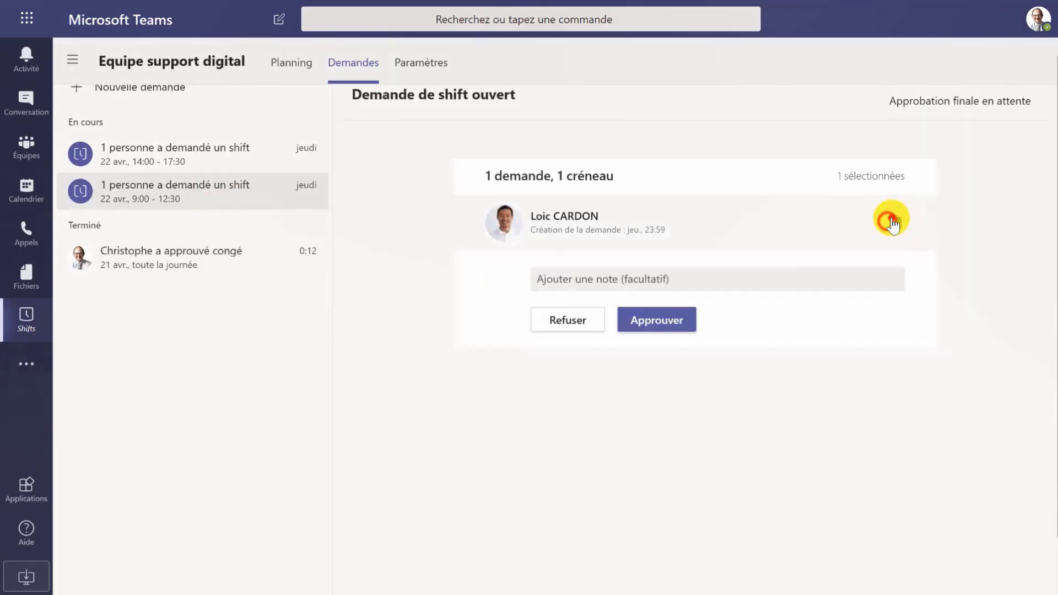
click(658, 325)
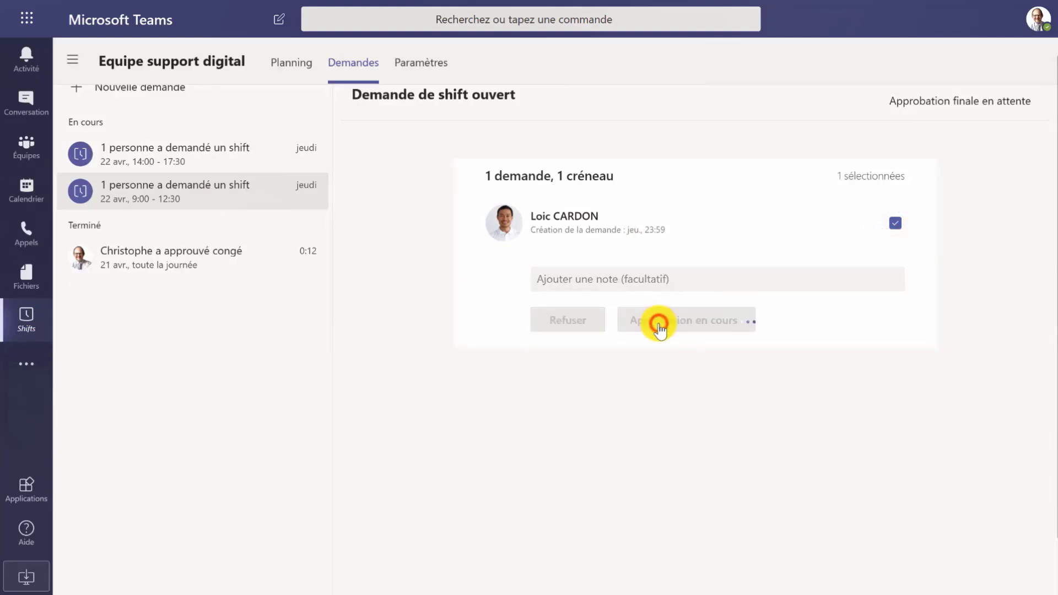
click(238, 160)
scroll(882, 207, down, 1)
click(870, 212)
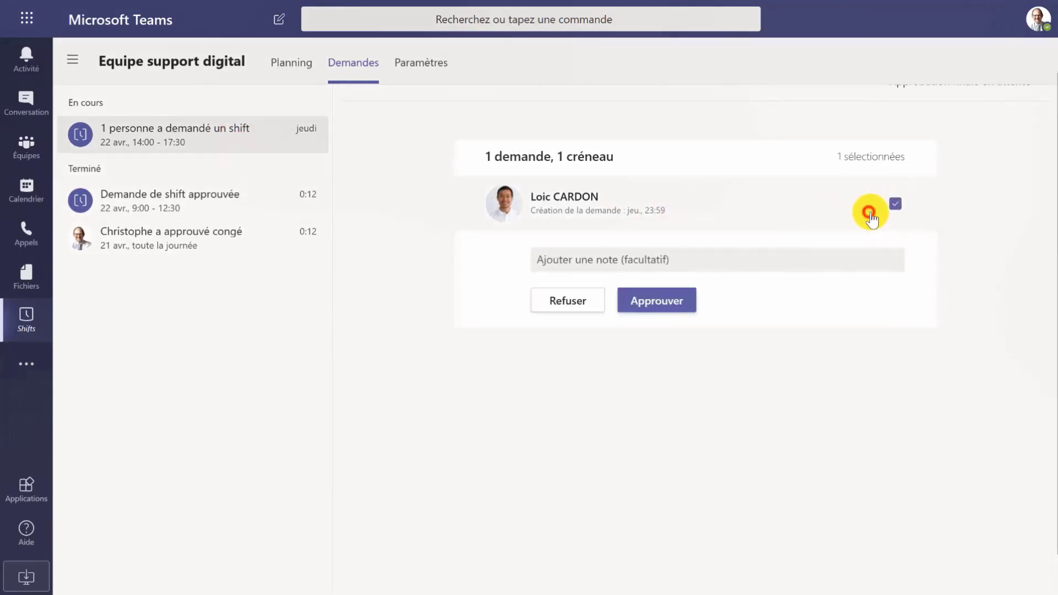
click(655, 303)
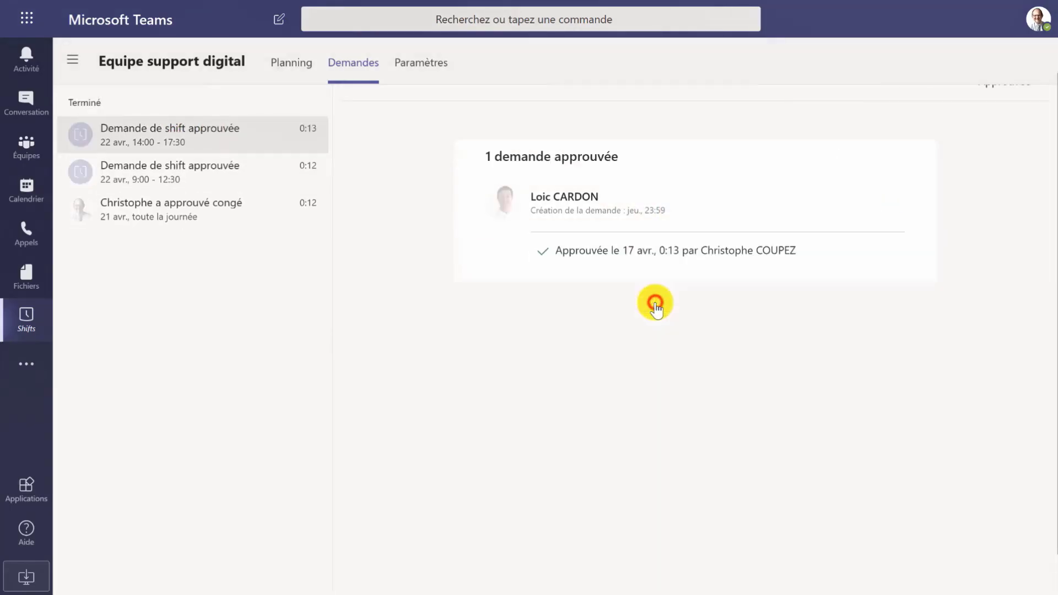
- Share the 20 - 26 April 2020 schedule with the team, notifying the complete team
click(296, 66)
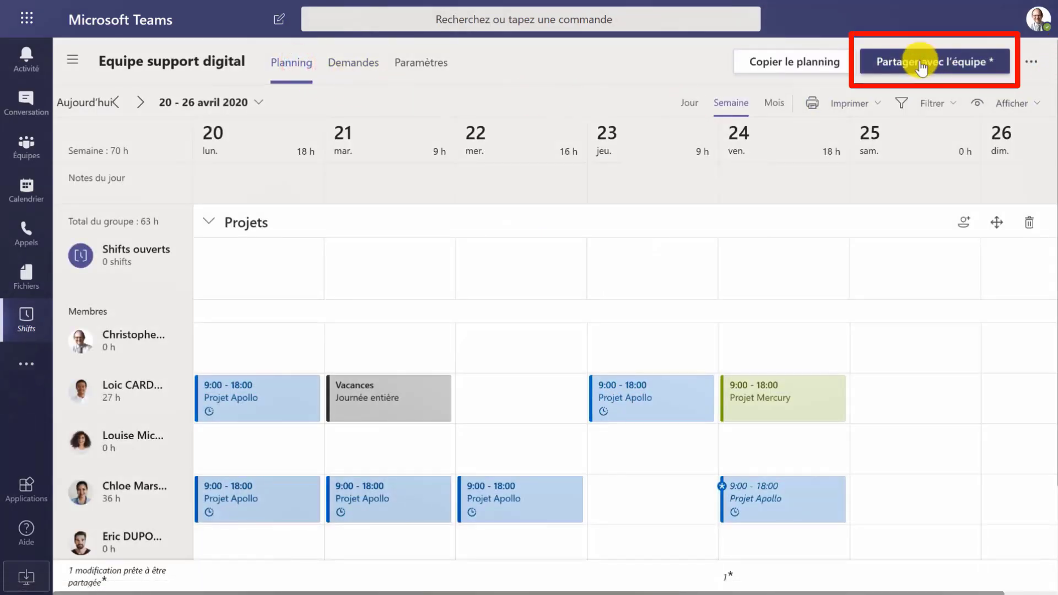
click(921, 65)
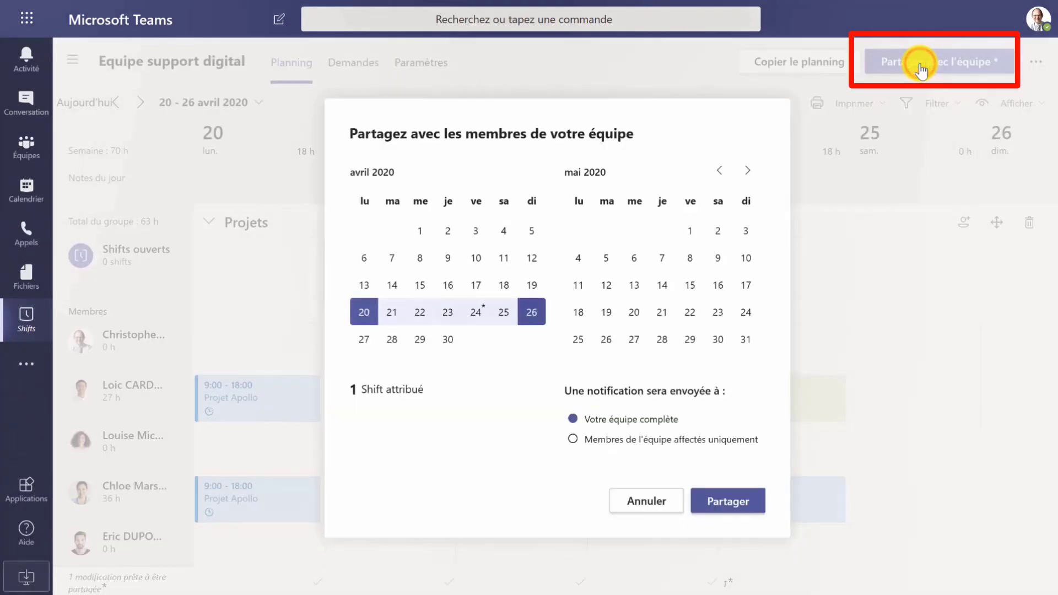
click(747, 486)
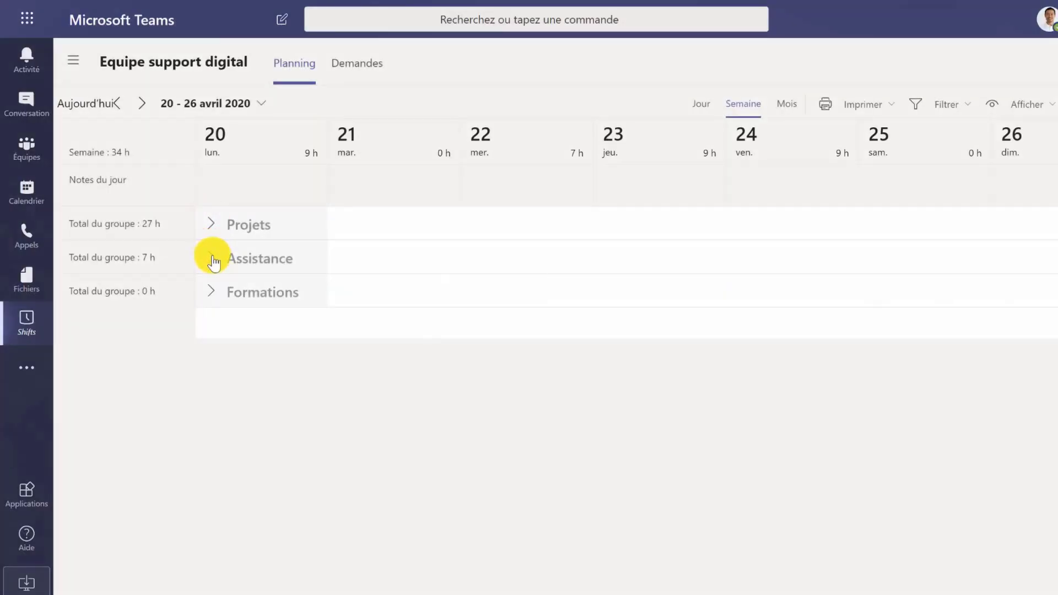
- In the team member's session, expand the Assistance group and review the member's shifts and time off
click(210, 254)
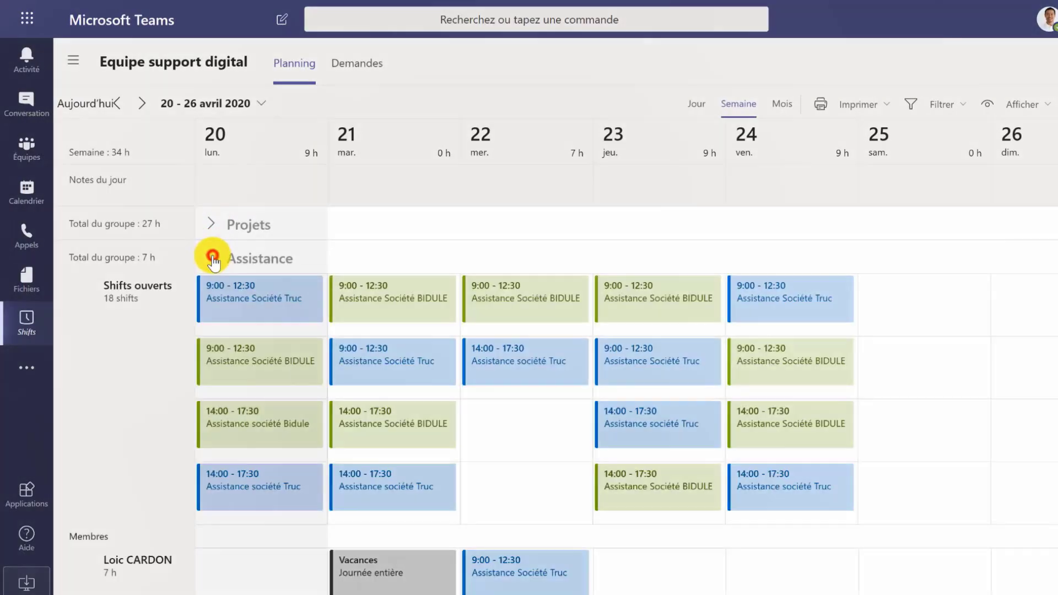
scroll(429, 366, down, 2)
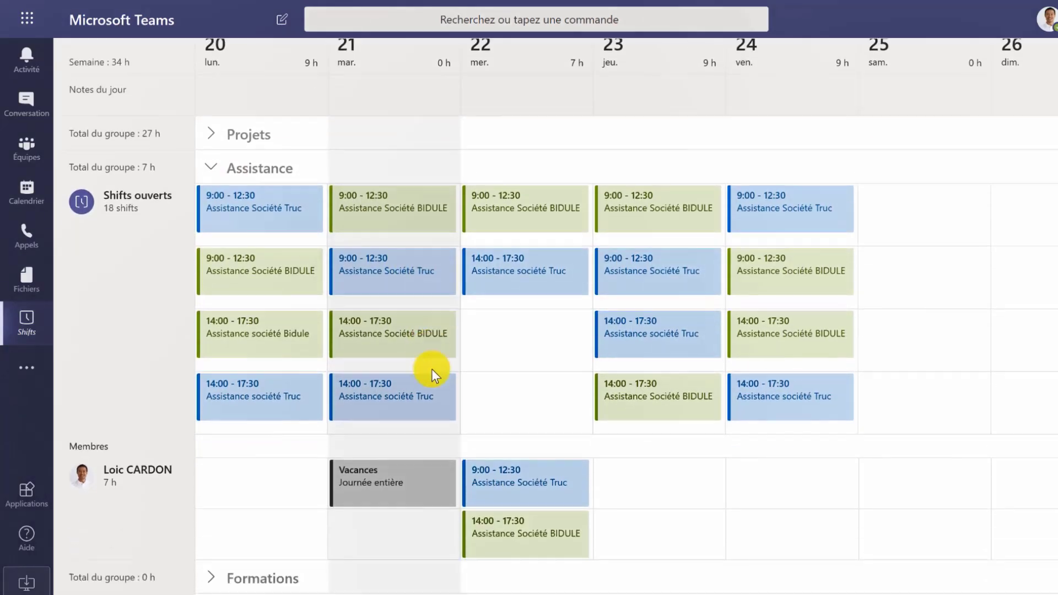